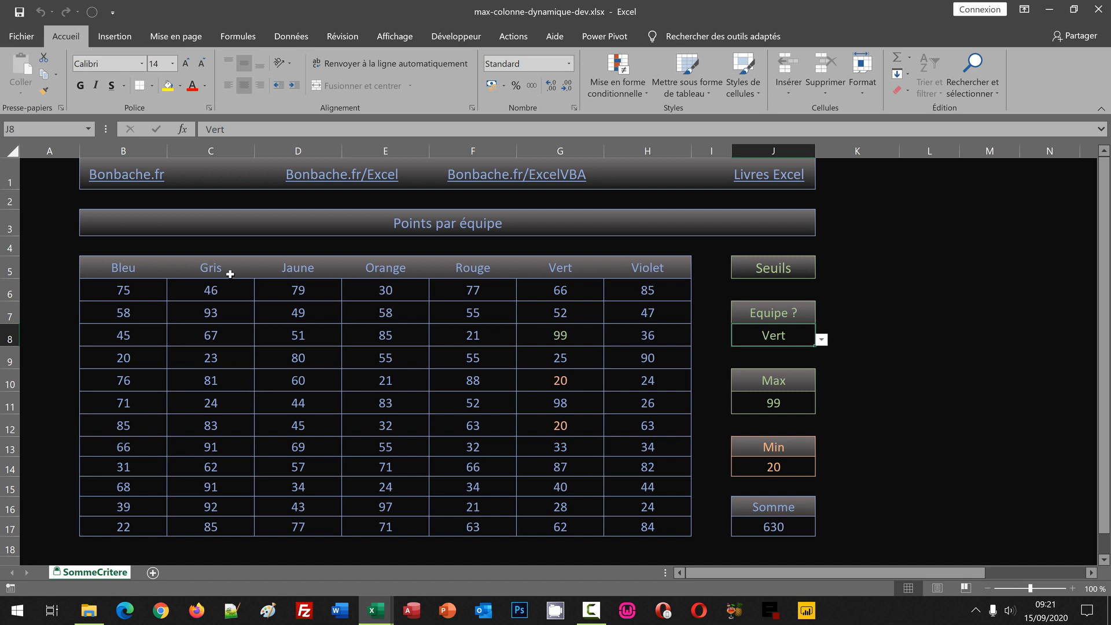
Set the team in cell J8 to Jaune and then to Orange to try out the dynamic results.
{"action": "left_click", "coordinate": [822, 340]}
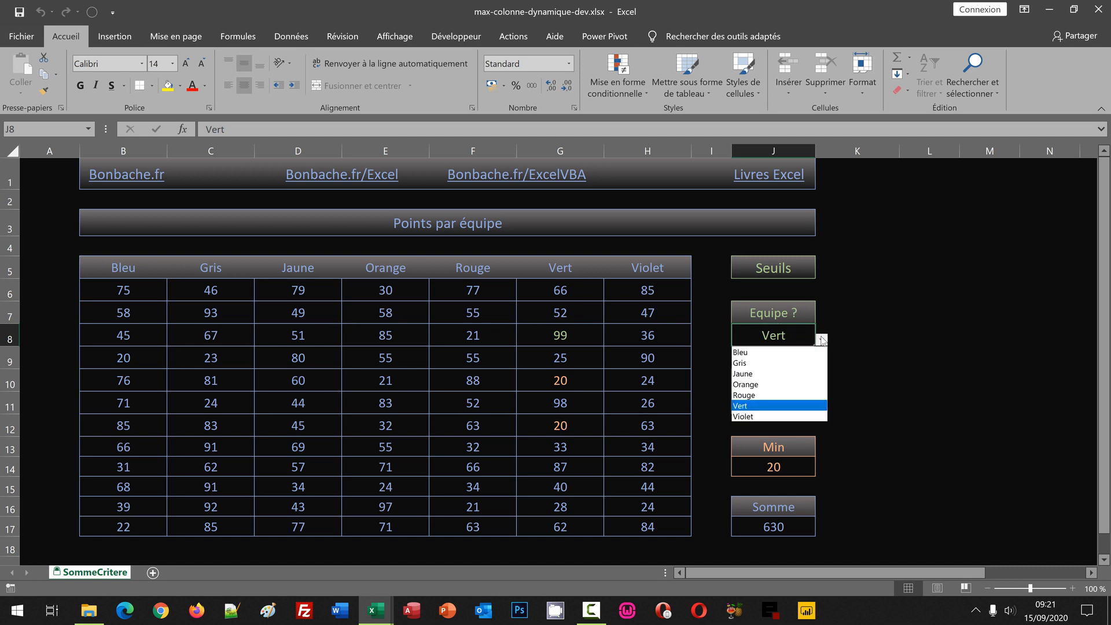
{"action": "left_click", "coordinate": [807, 374]}
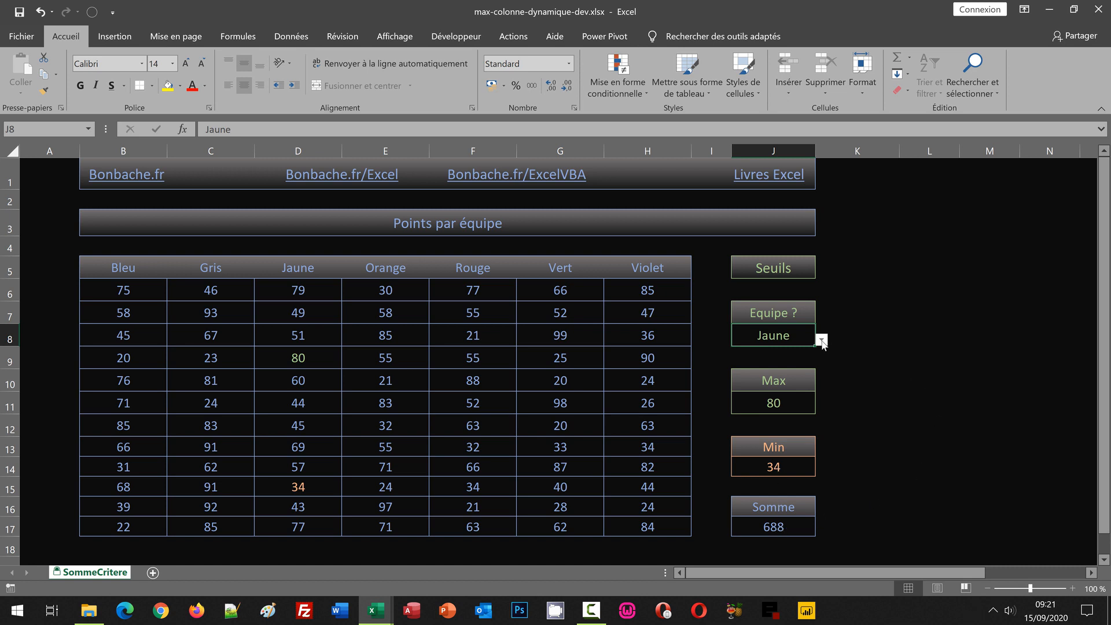
{"action": "left_click", "coordinate": [821, 340]}
{"action": "left_click", "coordinate": [777, 384]}
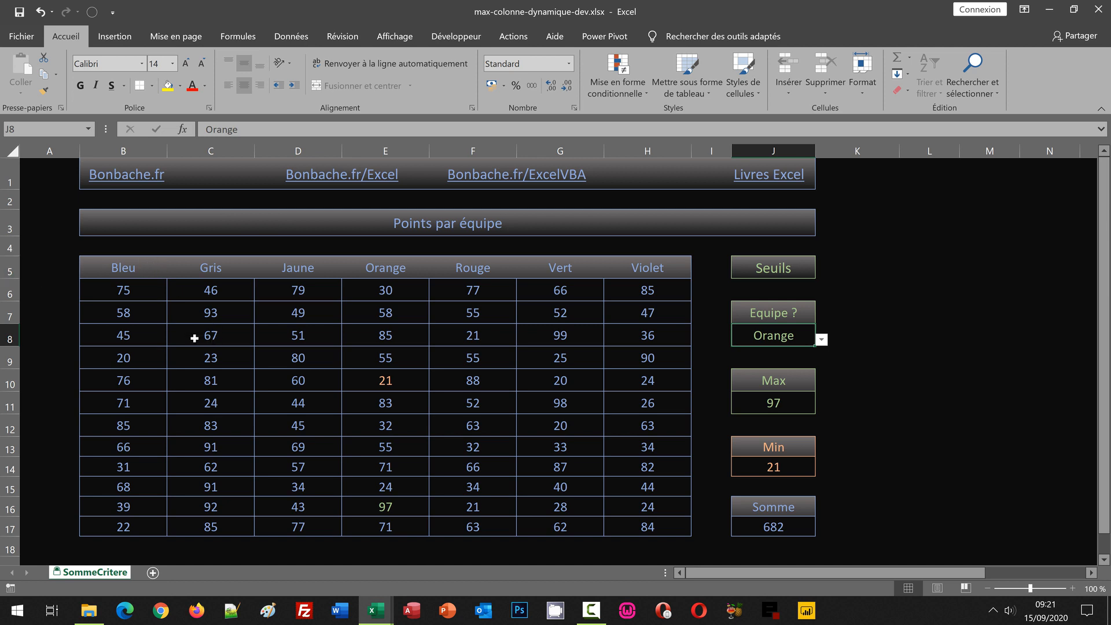
Display the ranges covered by the names Equipes and Points, one after the other.
{"action": "left_click", "coordinate": [89, 127]}
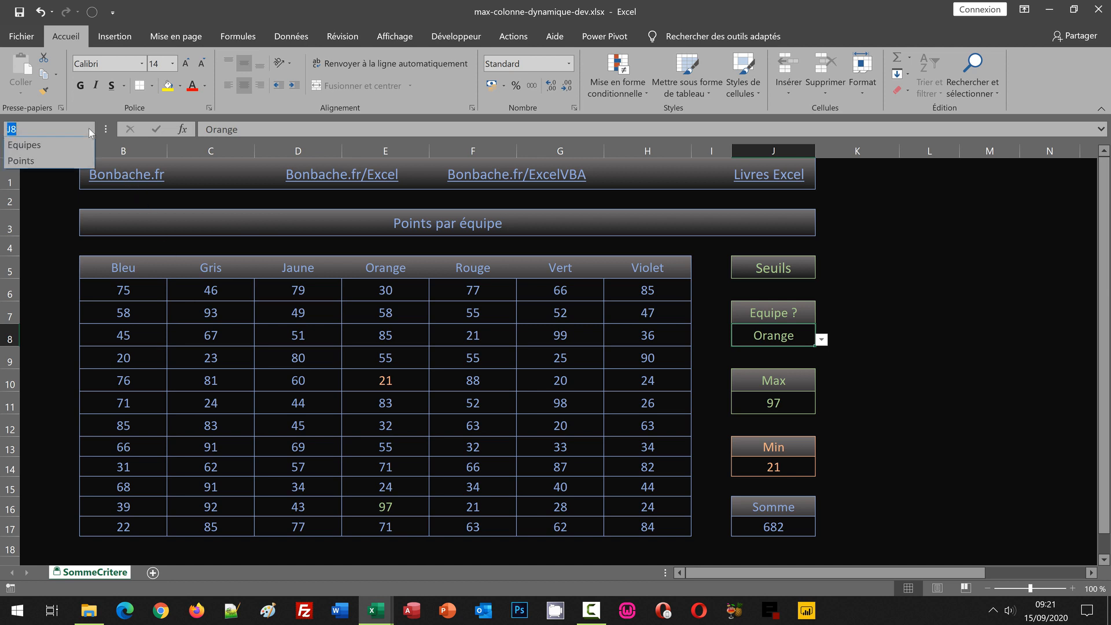
{"action": "left_click", "coordinate": [81, 140]}
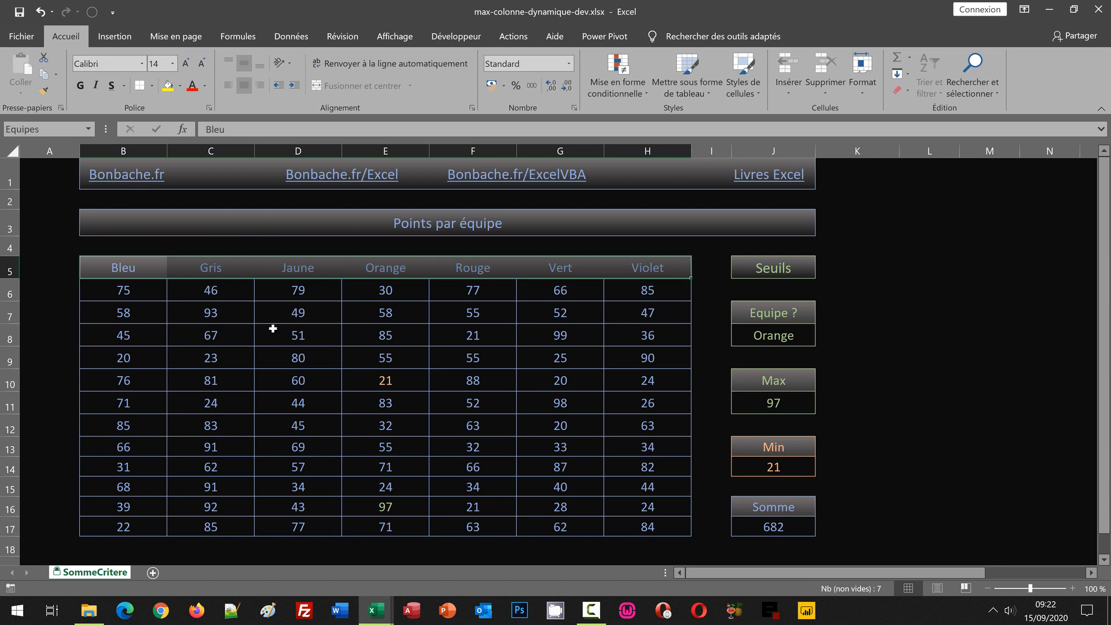
{"action": "left_click", "coordinate": [88, 129]}
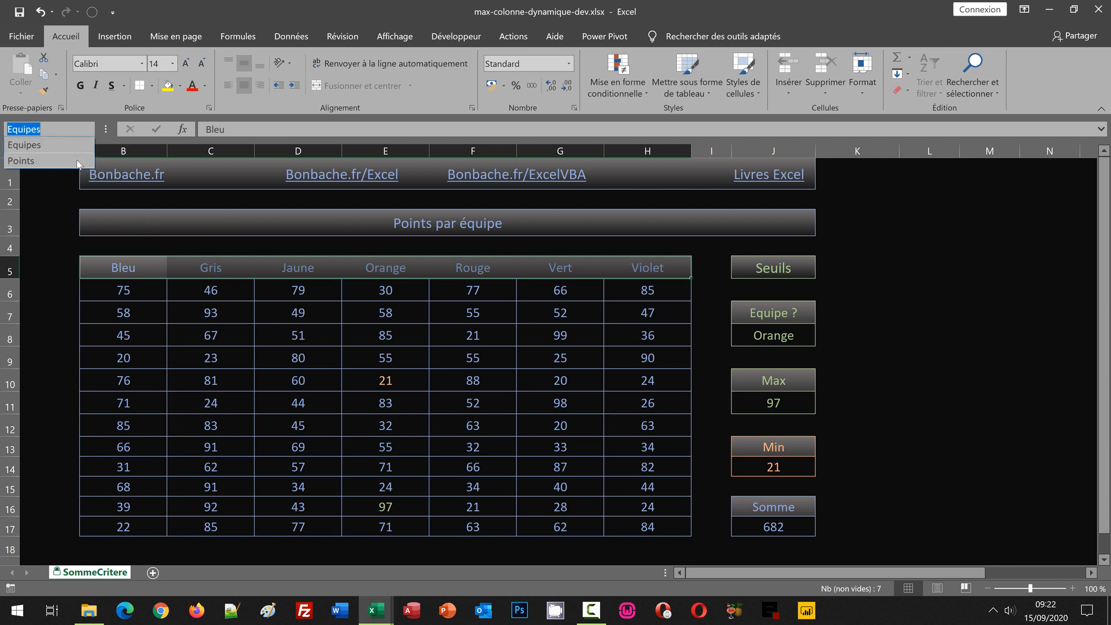
{"action": "left_click", "coordinate": [40, 165]}
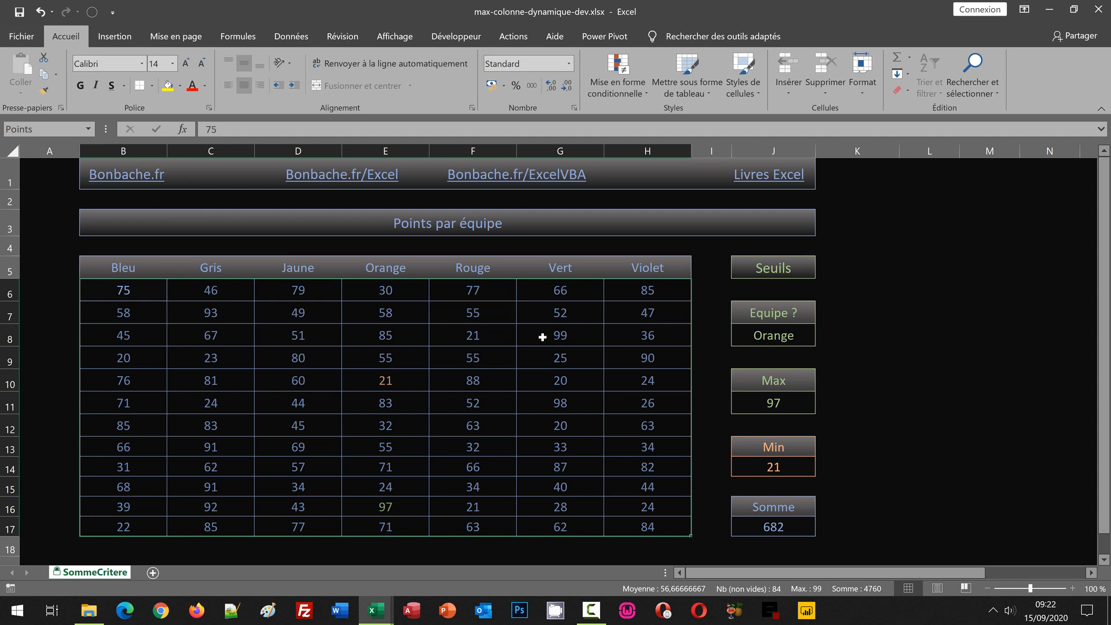
Examine the team choices in J8 and the formulas in the Max, Min and Somme result cells J11, J14 and J17.
{"action": "left_click", "coordinate": [791, 339]}
{"action": "left_click", "coordinate": [821, 340]}
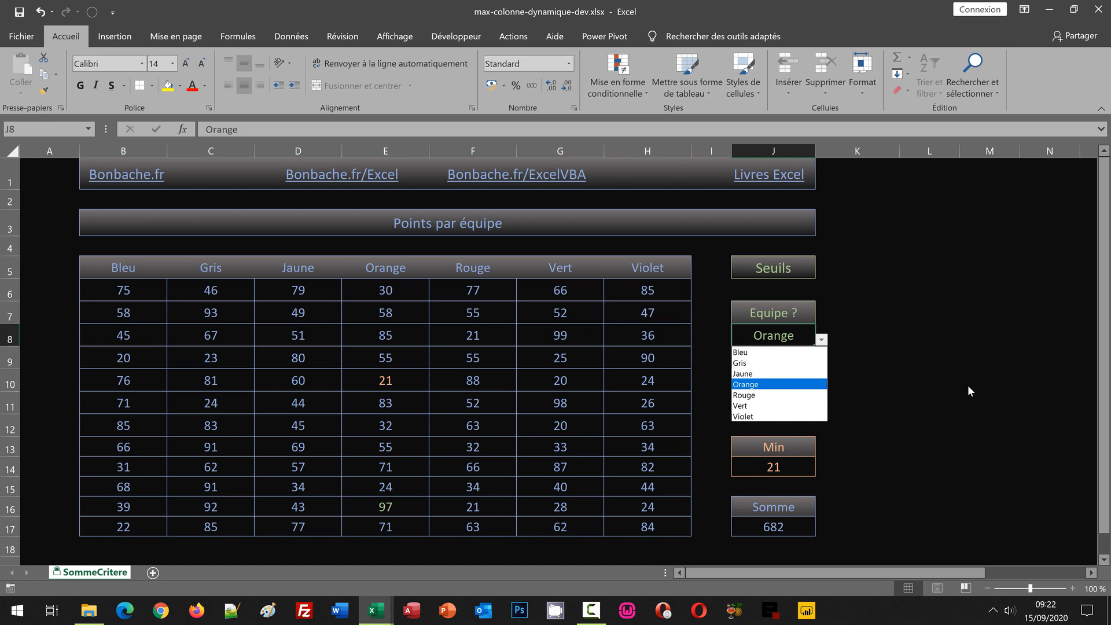
{"action": "key", "text": "Escape"}
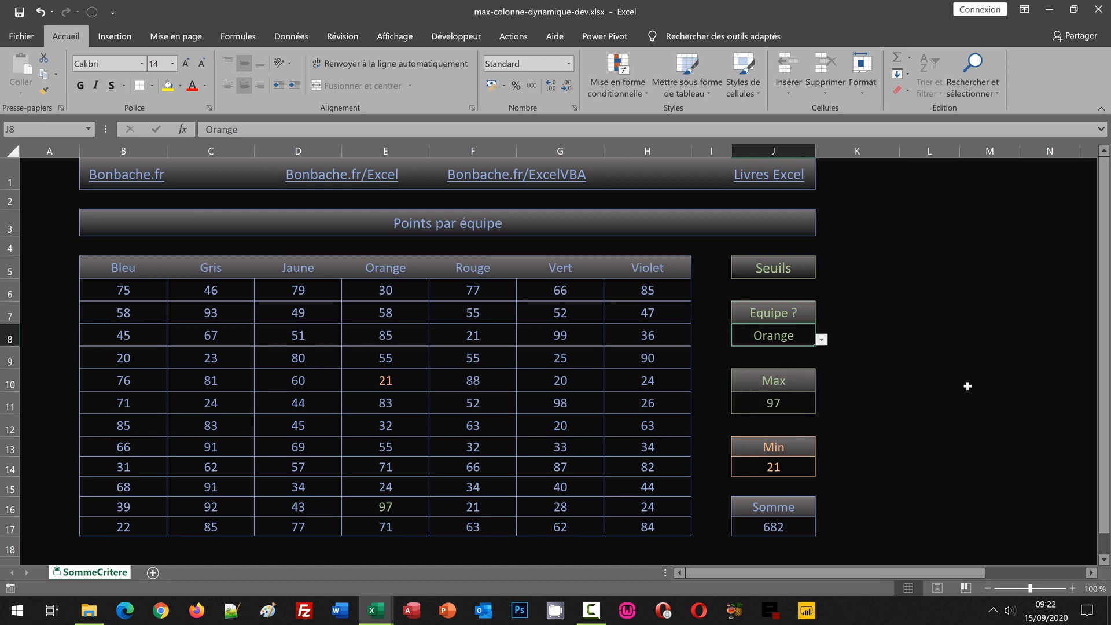
{"action": "left_click", "coordinate": [789, 404]}
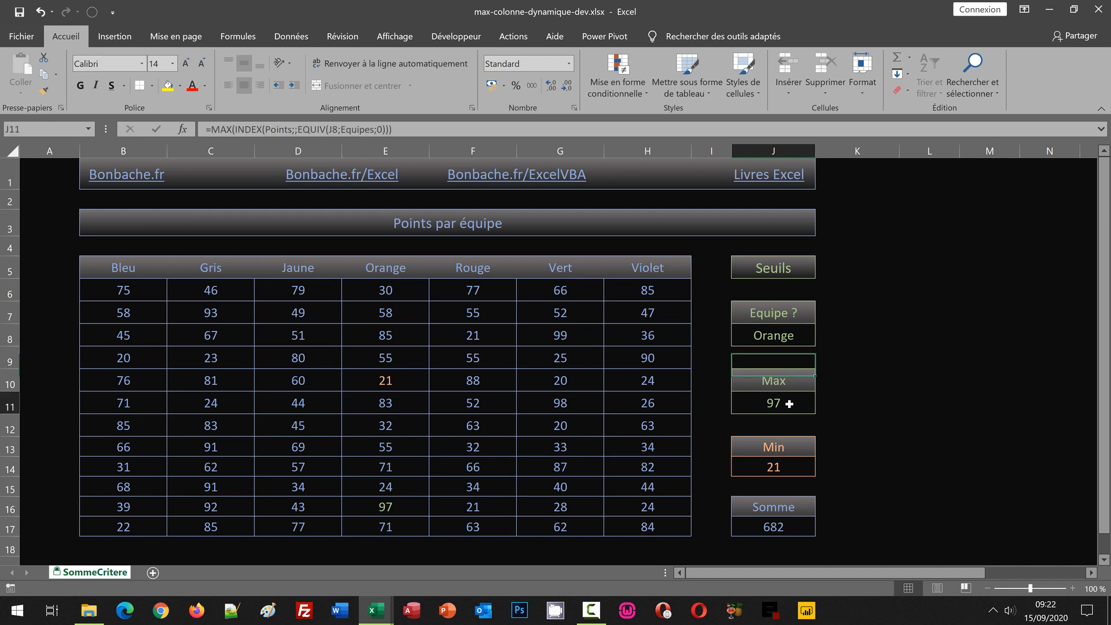
{"action": "left_click", "coordinate": [798, 470]}
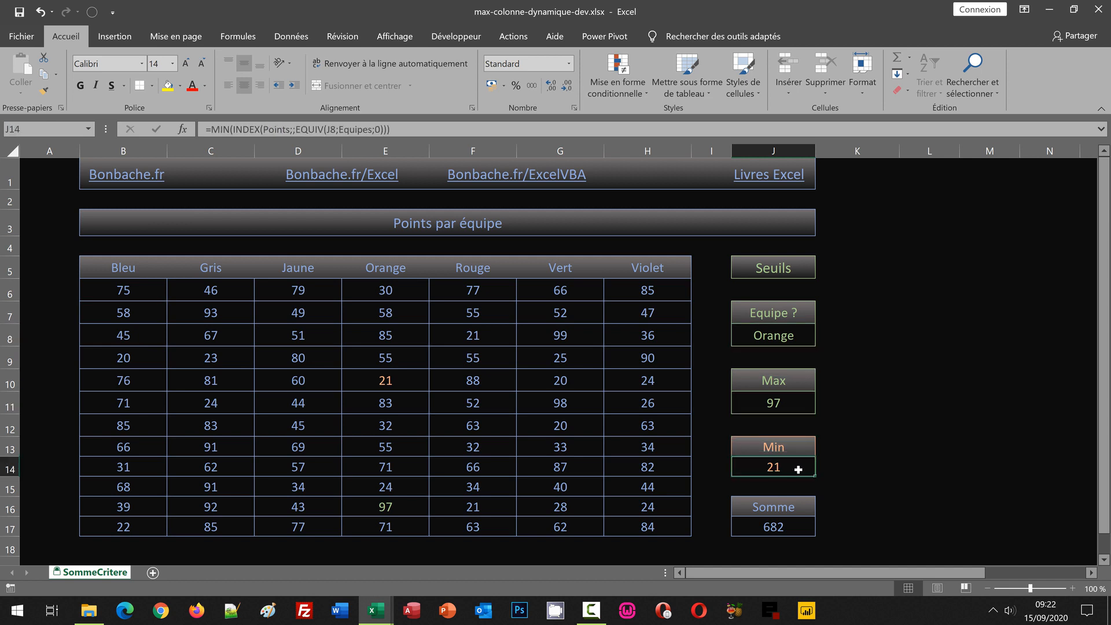
{"action": "left_click", "coordinate": [766, 530]}
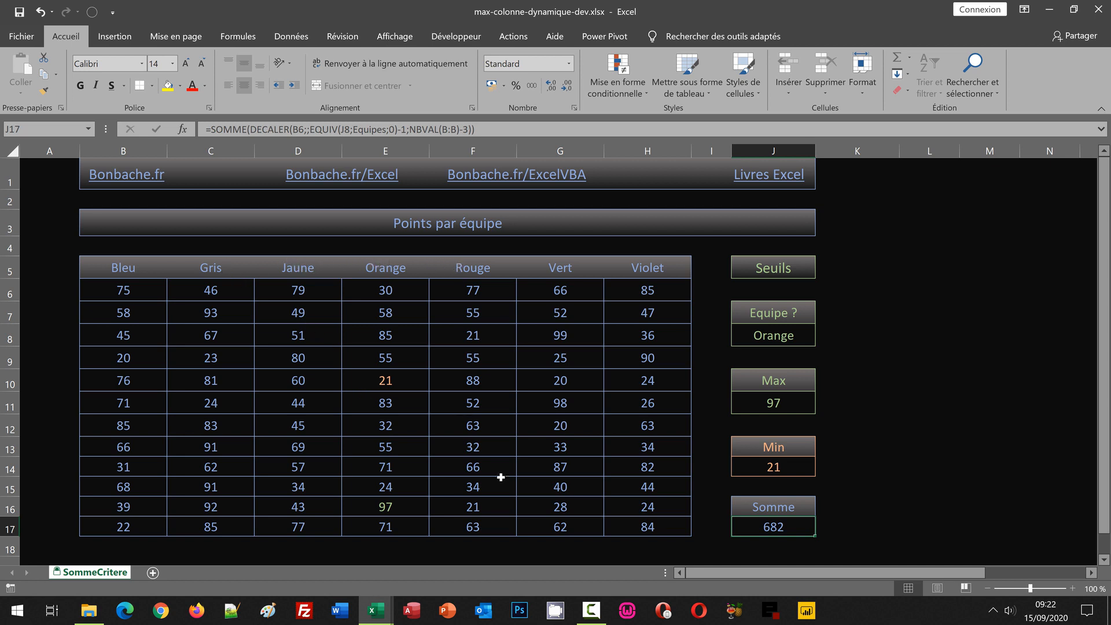
Switch to the workbook max-colonne-dynamique.xlsx and begin the Max result formula in J11 with =Max(Index(Points;;.
{"action": "mouse_move", "coordinate": [383, 614]}
{"action": "left_click", "coordinate": [419, 561]}
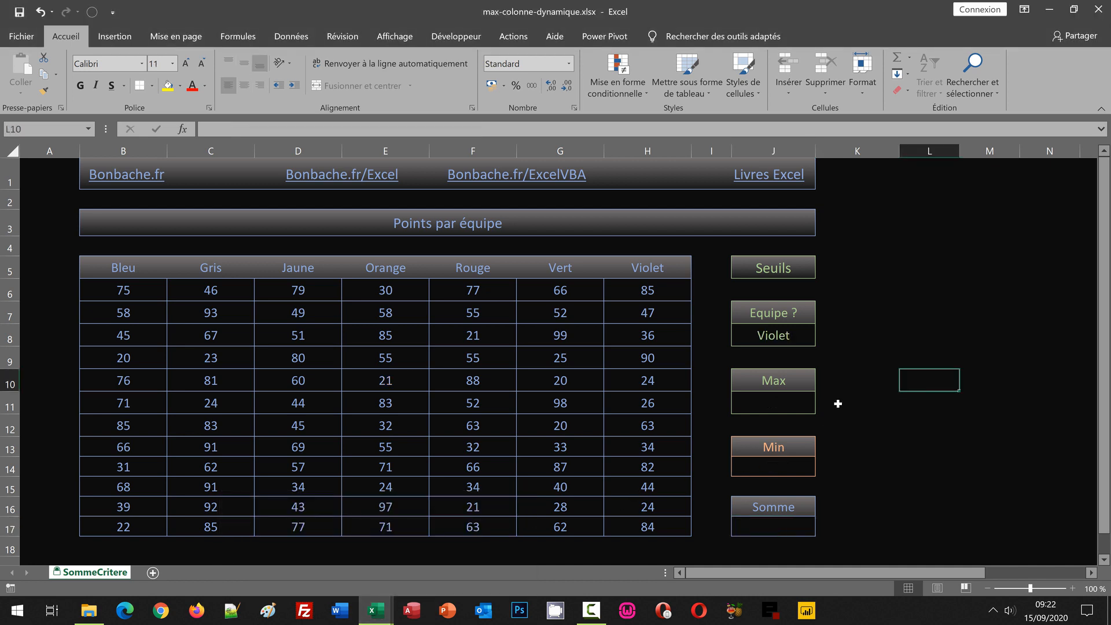
{"action": "left_click", "coordinate": [766, 401]}
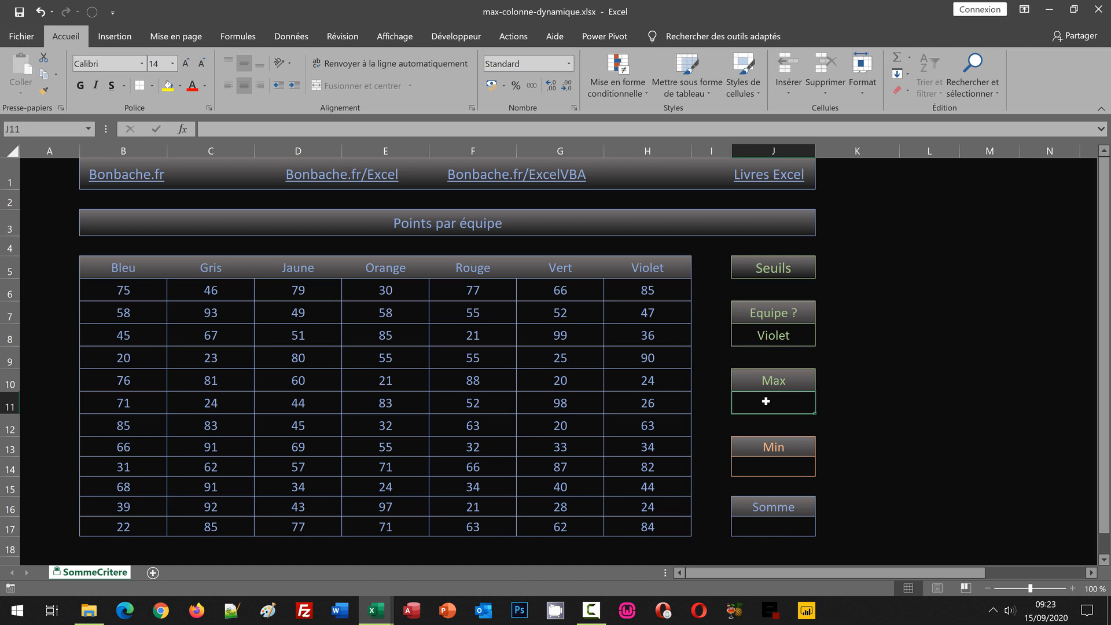
{"action": "double_click", "coordinate": [766, 401]}
{"action": "type", "text": "="}
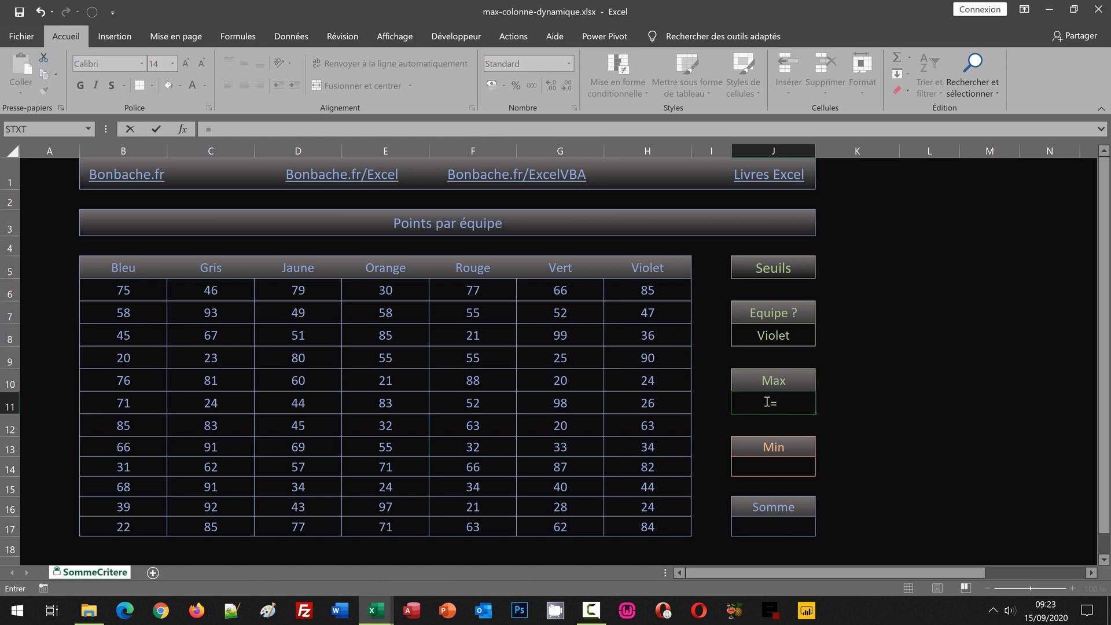
{"action": "type", "text": "Max"}
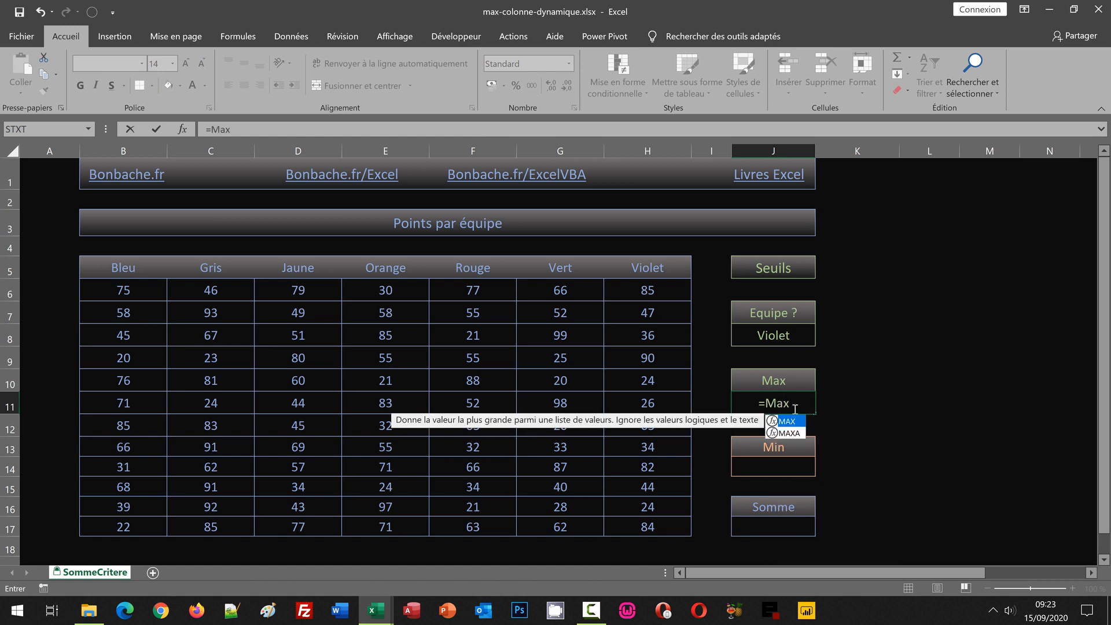
{"action": "type", "text": "("}
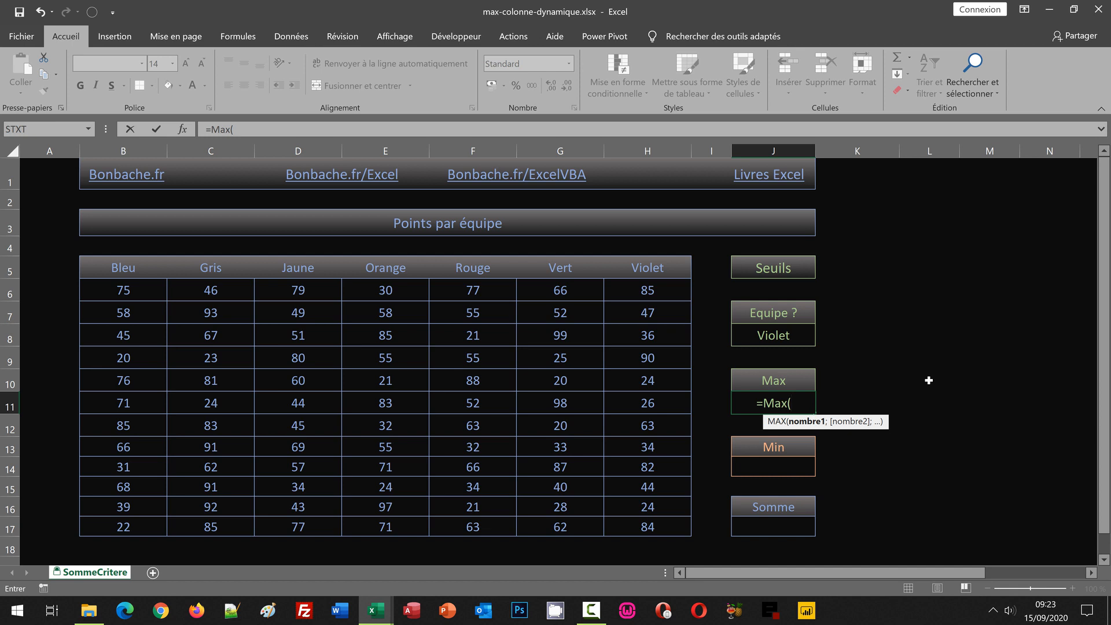
{"action": "type", "text": "Index"}
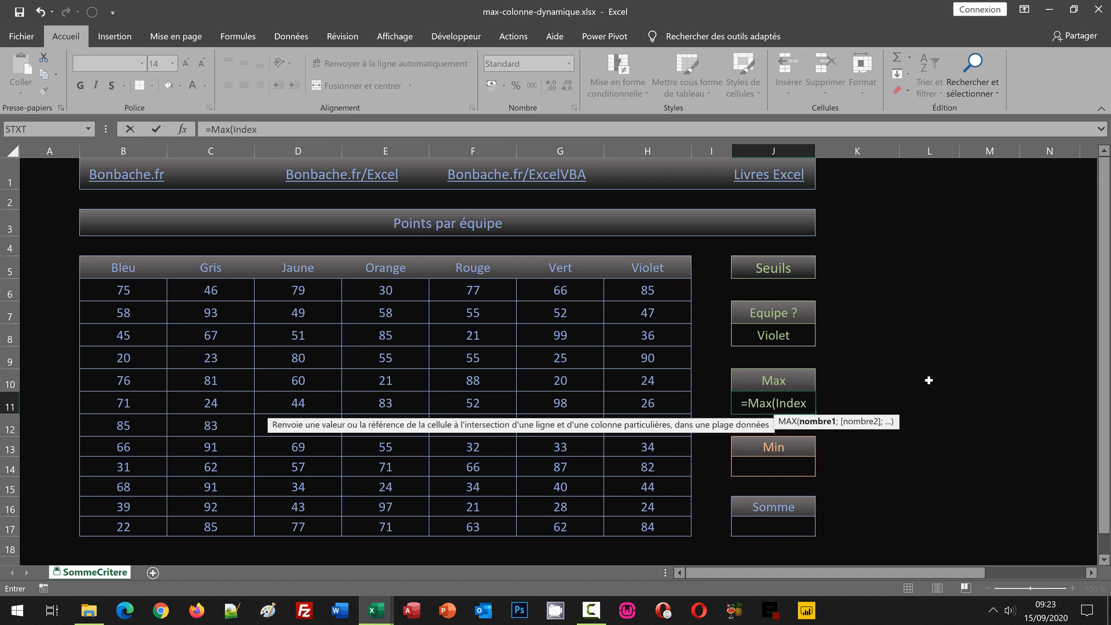
{"action": "type", "text": "("}
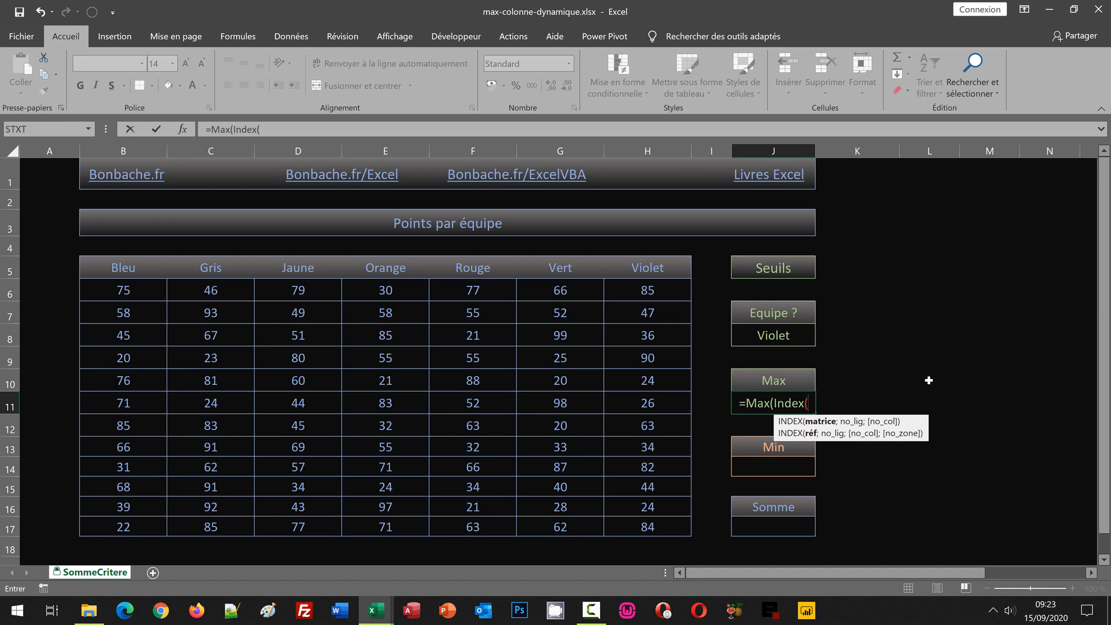
{"action": "type", "text": "Points"}
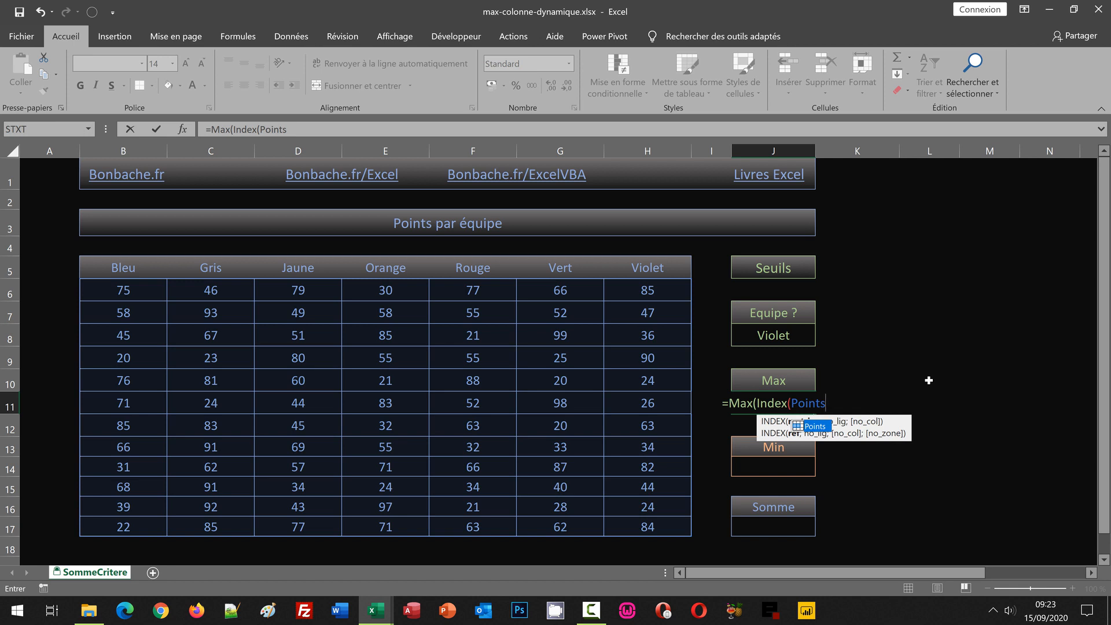
{"action": "type", "text": ";;"}
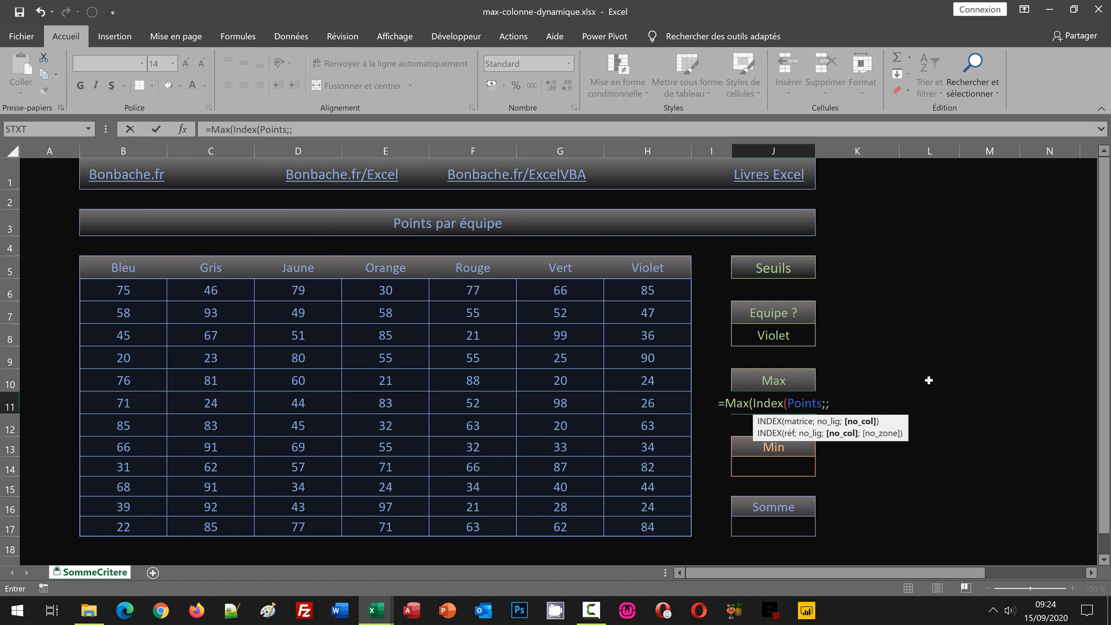
Complete the J11 formula with Equiv(J8;Equipes;0))) as the column number and validate it.
{"action": "type", "text": "Equiv"}
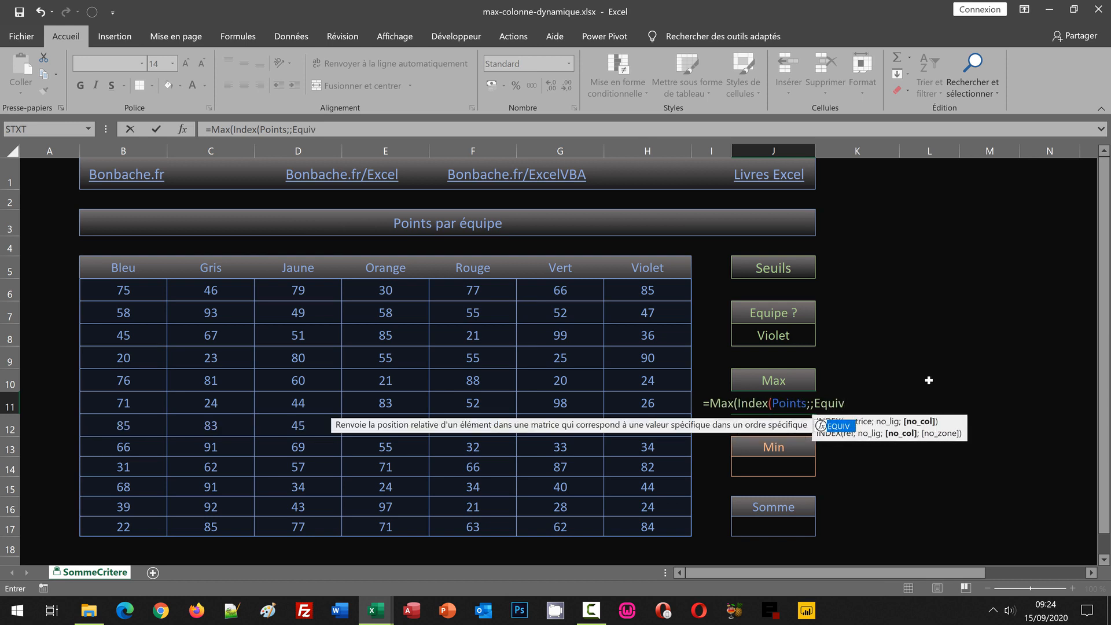
{"action": "type", "text": "("}
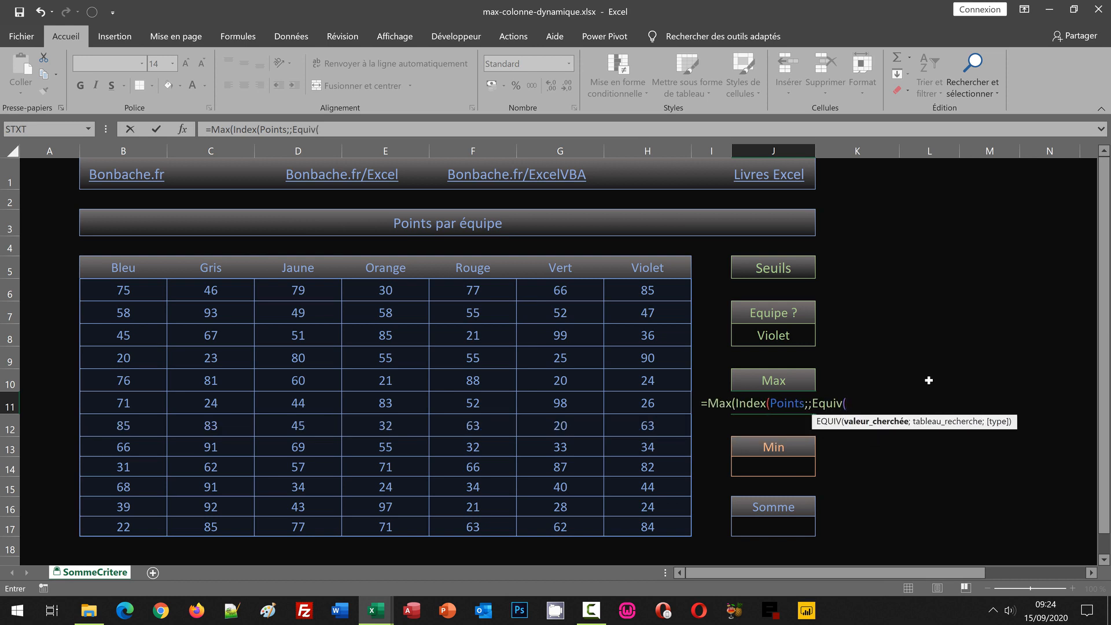
{"action": "left_click", "coordinate": [763, 335]}
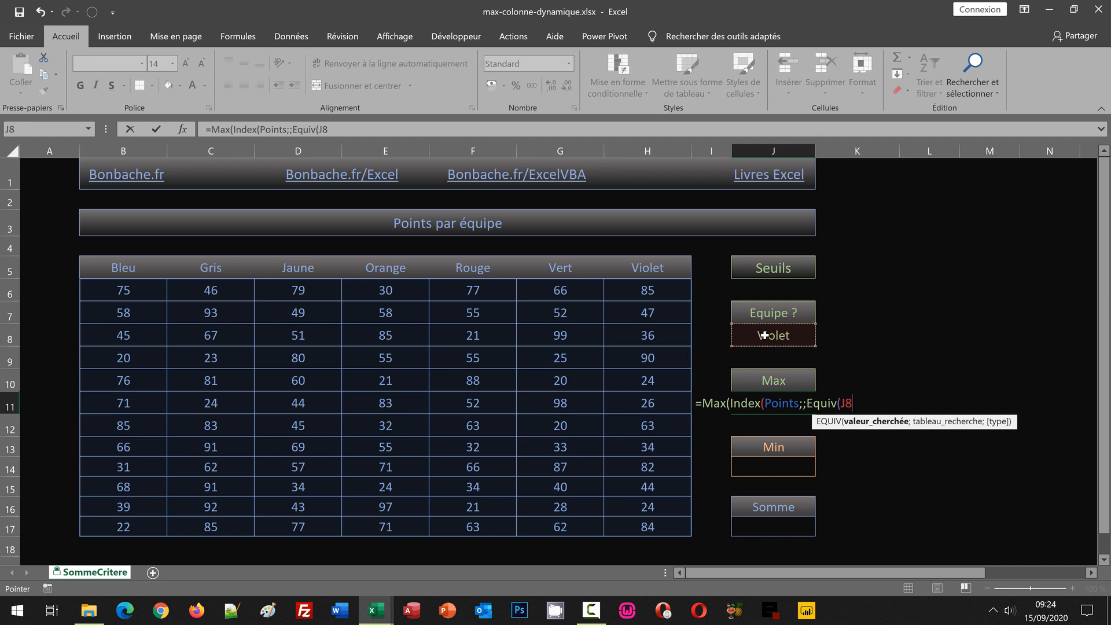
{"action": "type", "text": ";"}
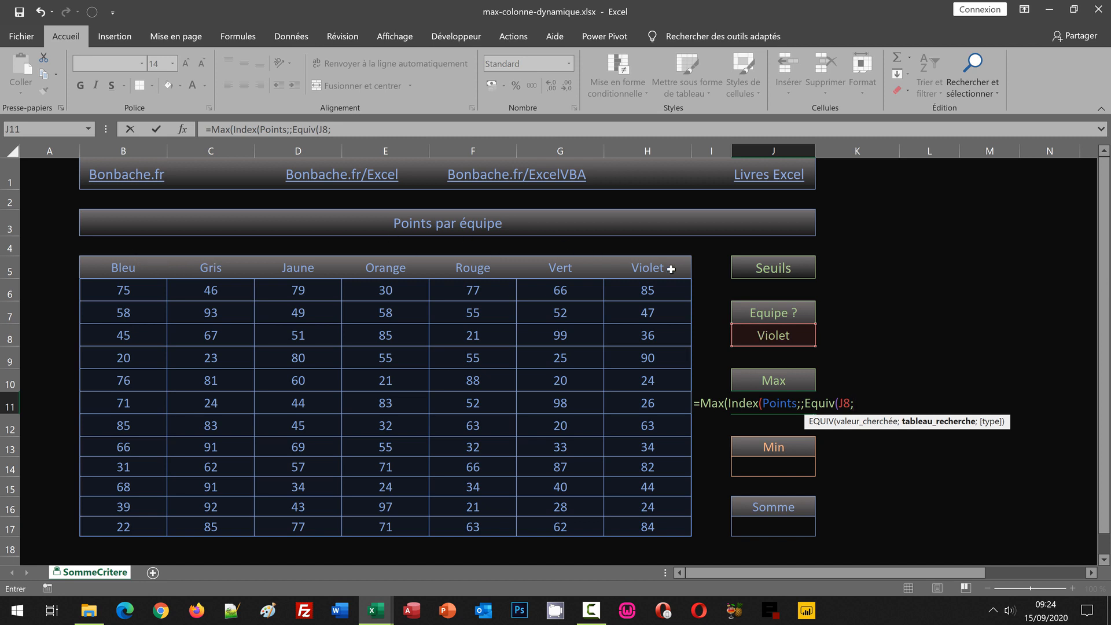
{"action": "type", "text": "Equipe"}
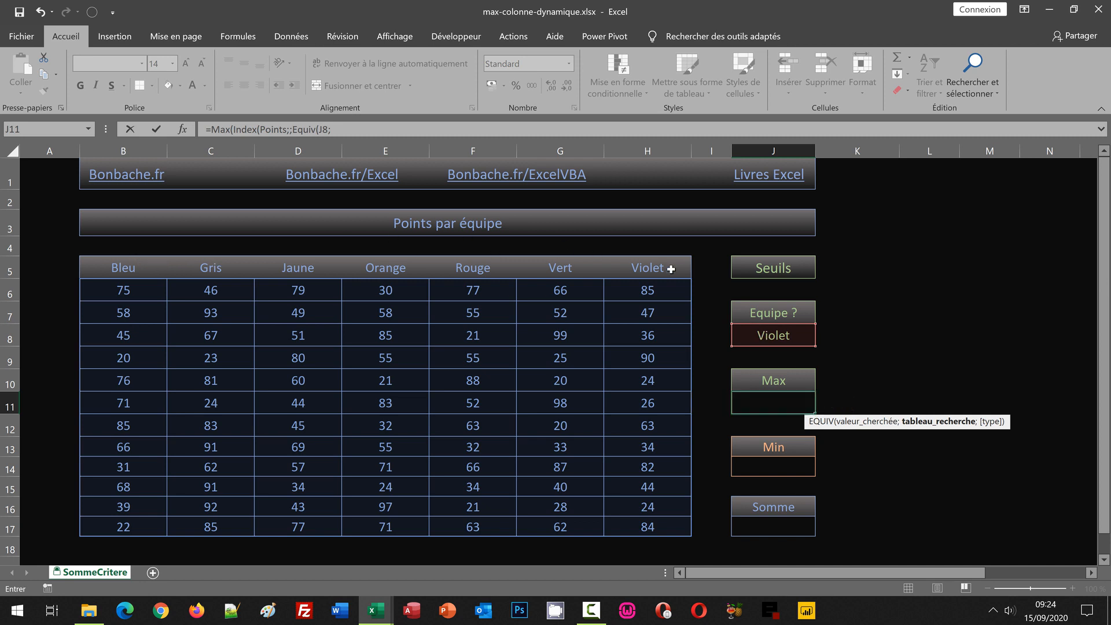
{"action": "type", "text": "s"}
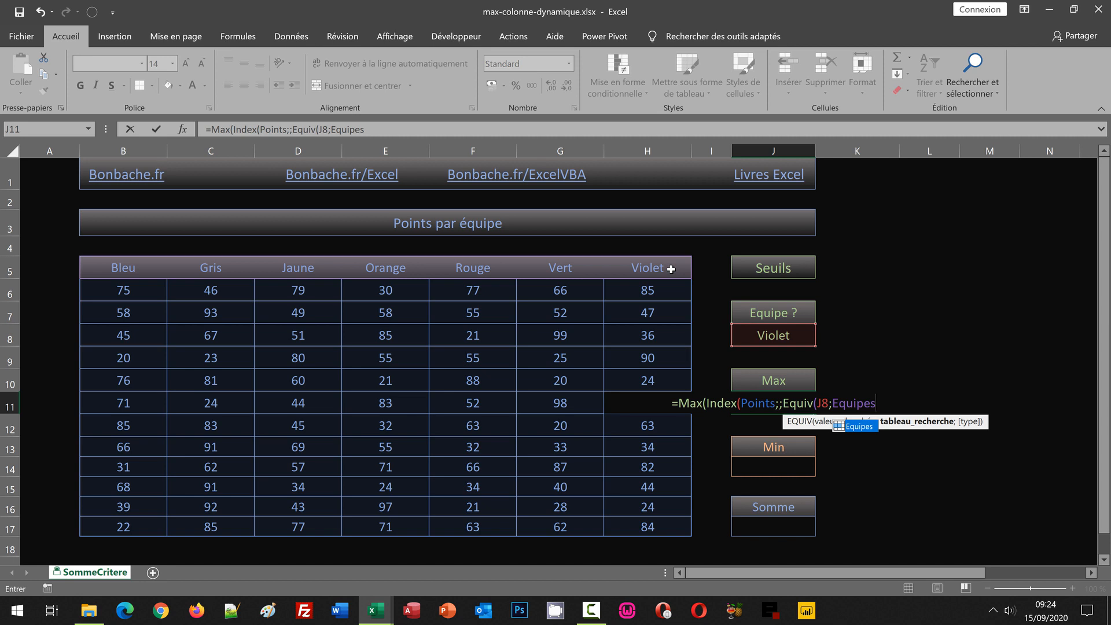
{"action": "type", "text": ";0"}
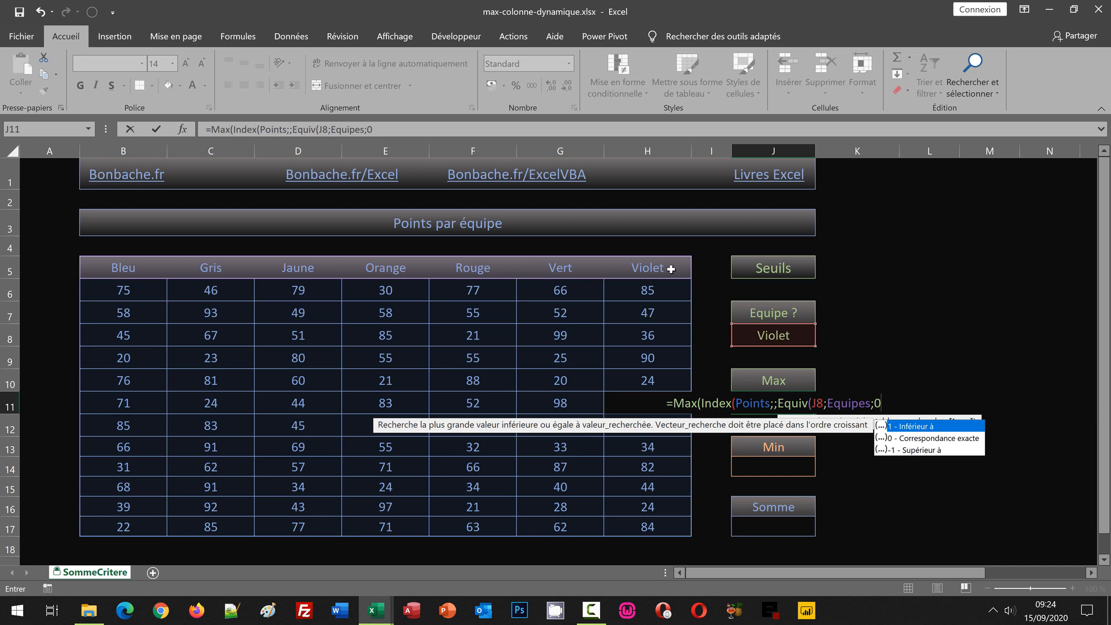
{"action": "type", "text": ")"}
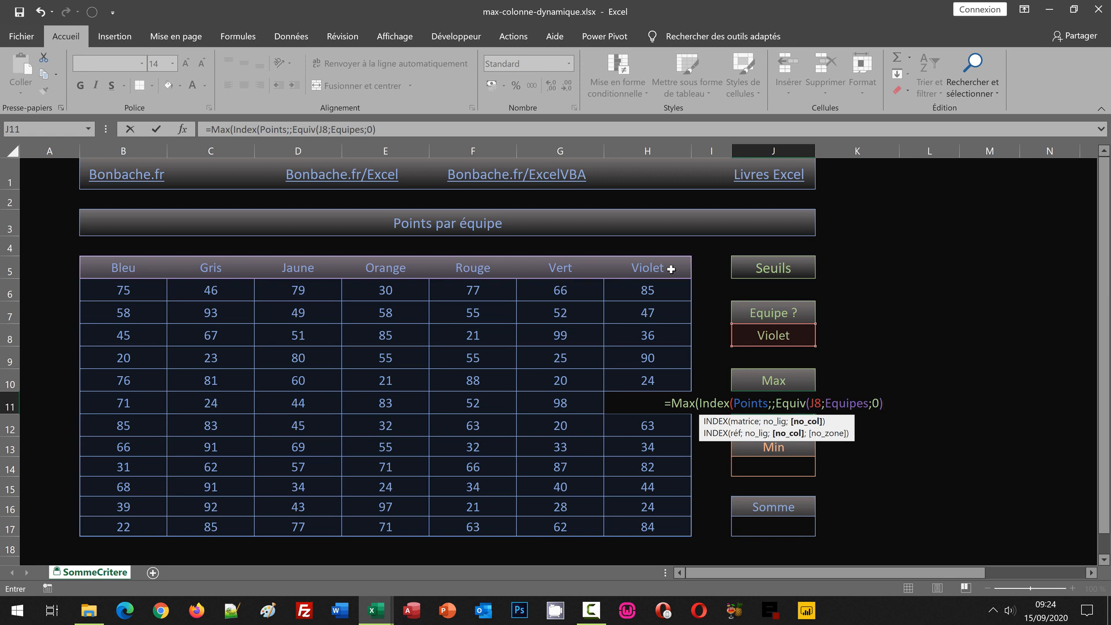
{"action": "type", "text": "))"}
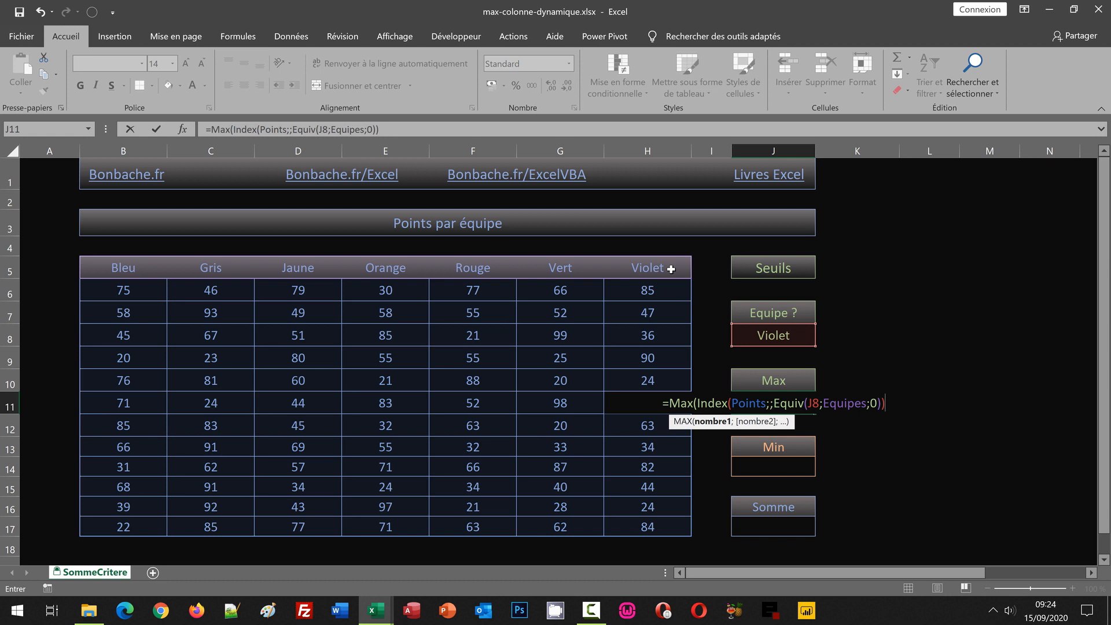
{"action": "type", "text": ")"}
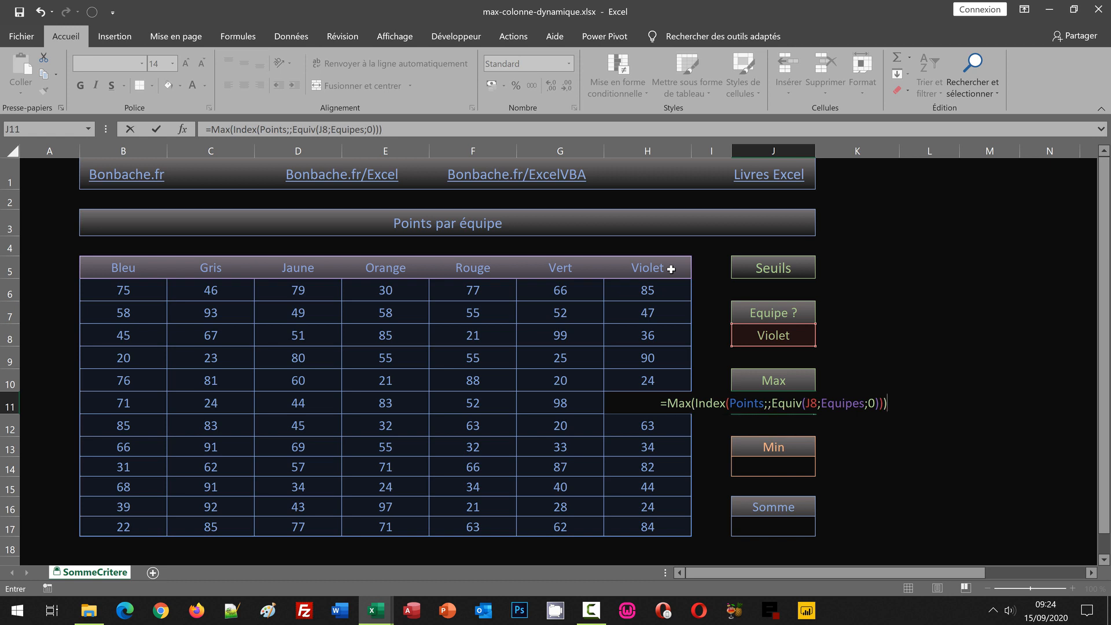
{"action": "key", "text": "Return"}
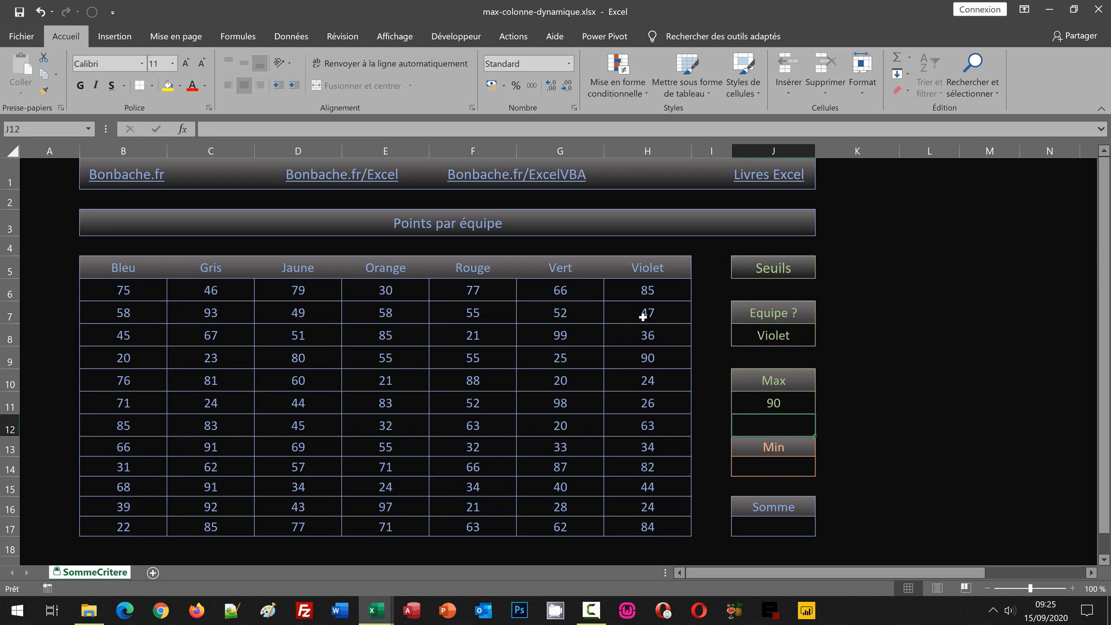
Set the team in cell J8 to Jaune.
{"action": "left_click", "coordinate": [785, 338]}
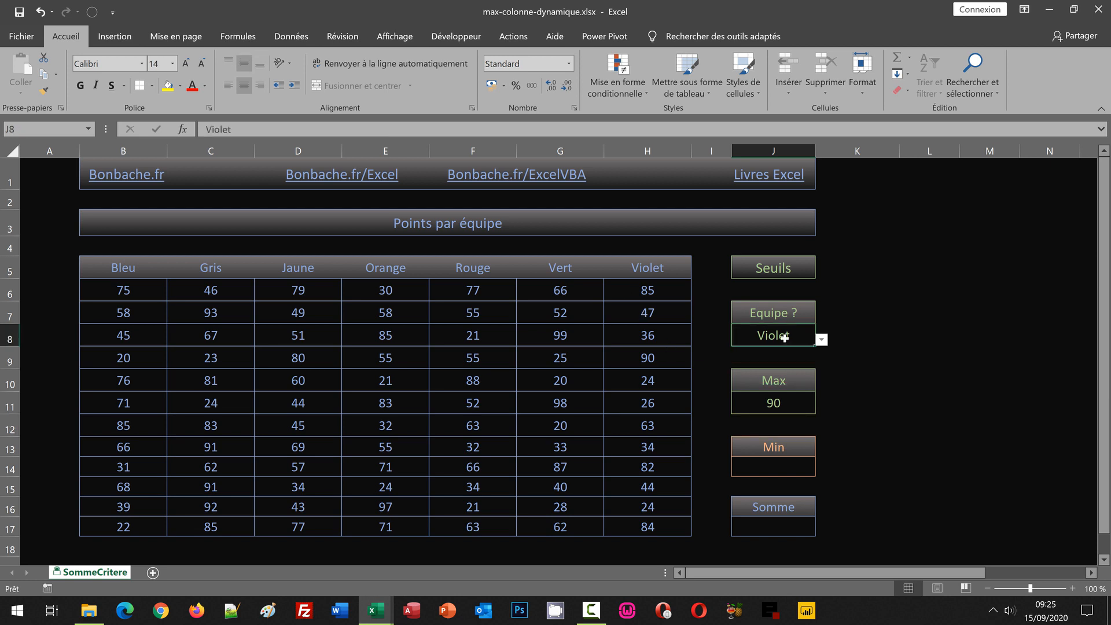
{"action": "left_click", "coordinate": [821, 340]}
{"action": "left_click", "coordinate": [767, 373]}
Check the maximum of the Jaune points D6:D17 in the status bar and its customization options.
{"action": "left_click_drag", "start_coordinate": [311, 291], "coordinate": [293, 519]}
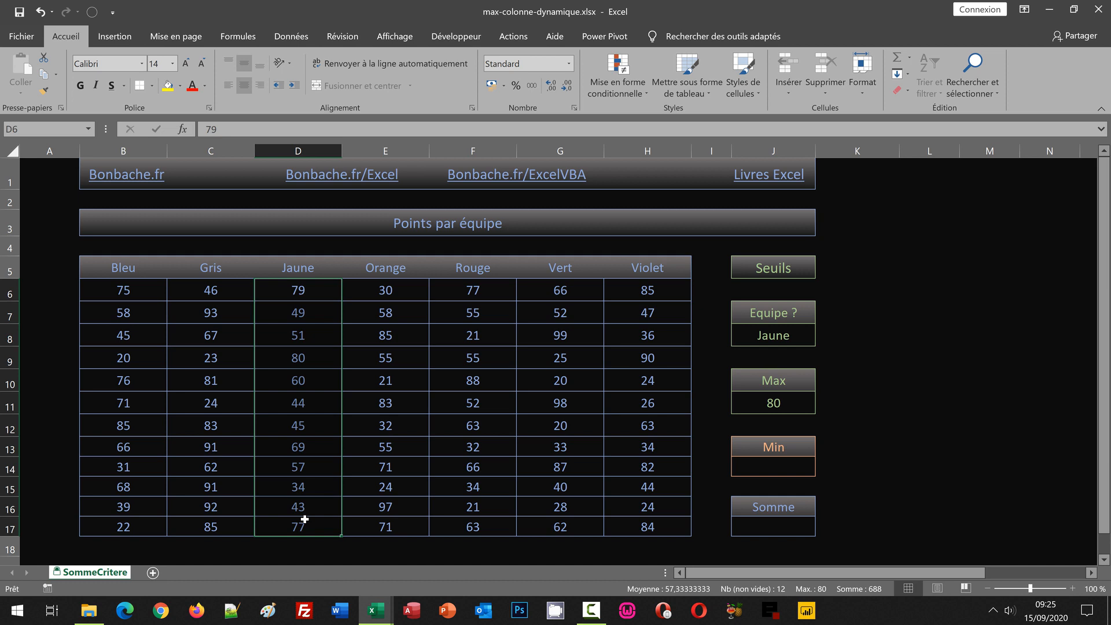
{"action": "right_click", "coordinate": [773, 590]}
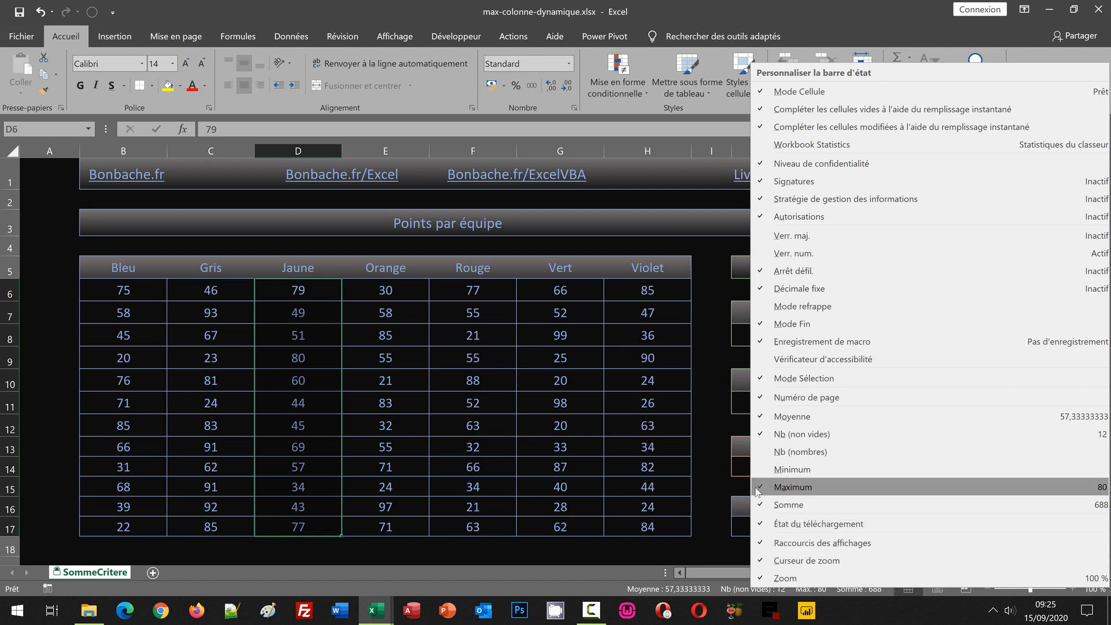
{"action": "left_click", "coordinate": [690, 5]}
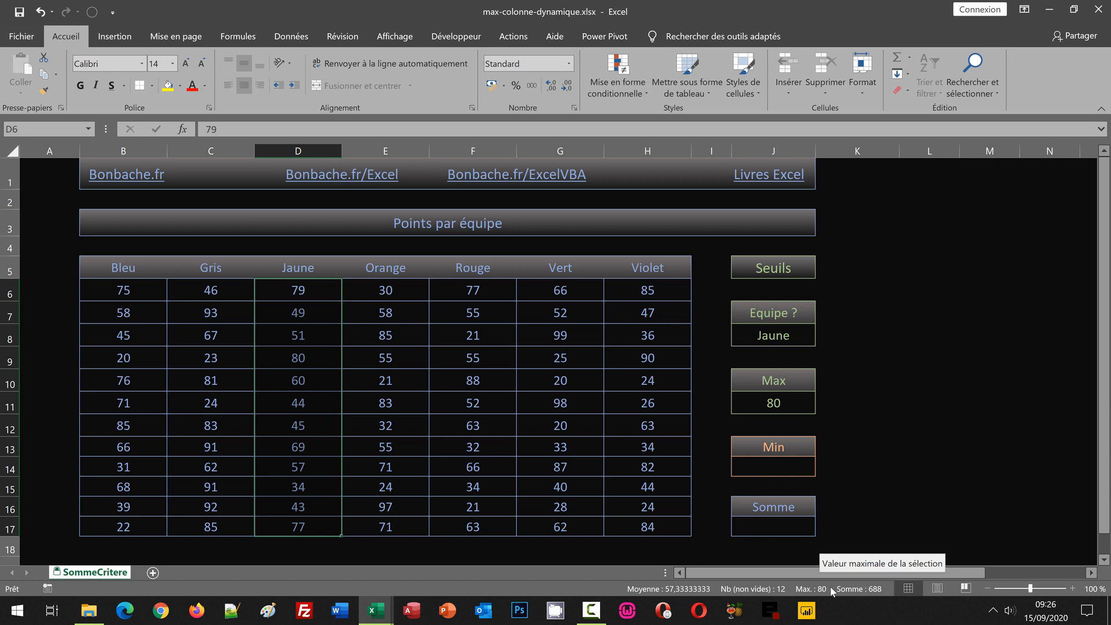
Copy the full formula text of the Max result cell J11, leaving that cell's formula as is.
{"action": "left_click", "coordinate": [763, 402]}
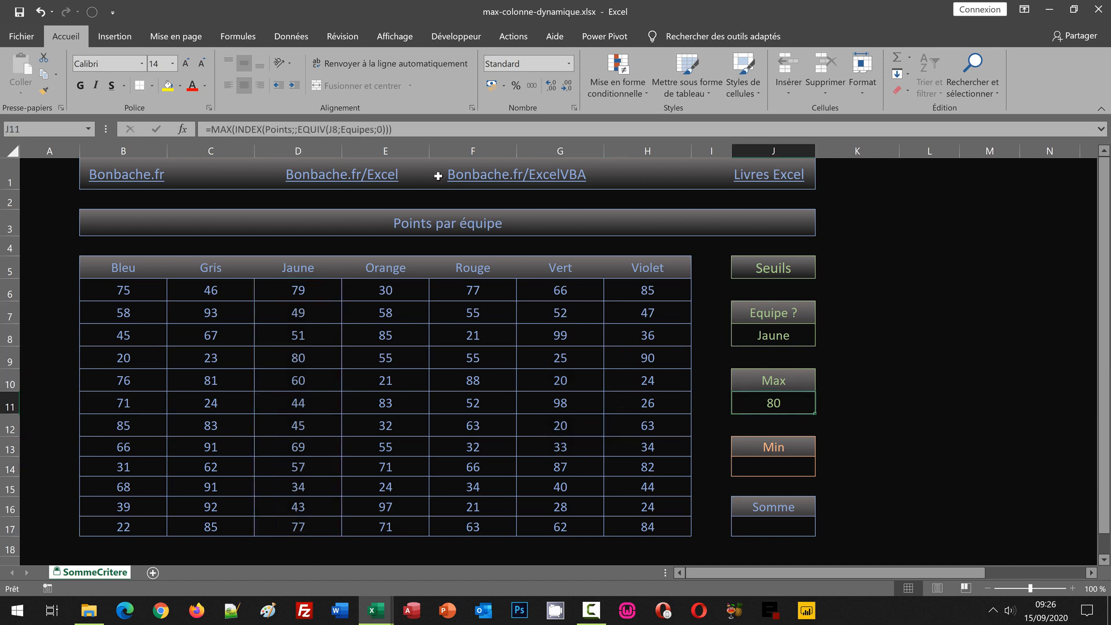
{"action": "left_click", "coordinate": [399, 129]}
{"action": "left_click_drag", "start_coordinate": [267, 120], "coordinate": [200, 125]}
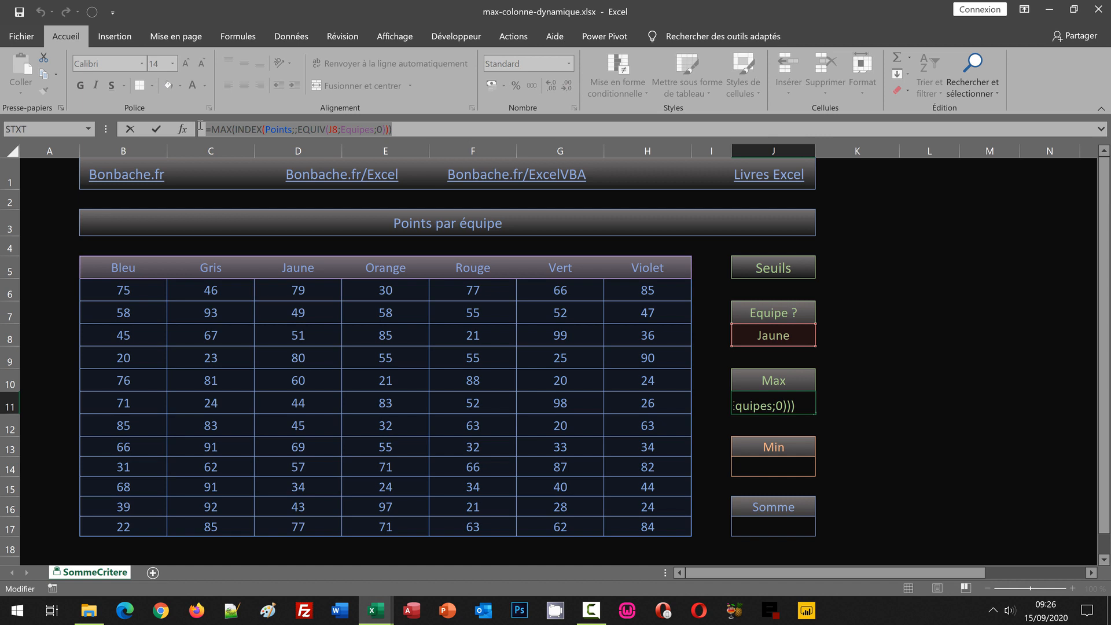
{"action": "key", "text": "ctrl+c"}
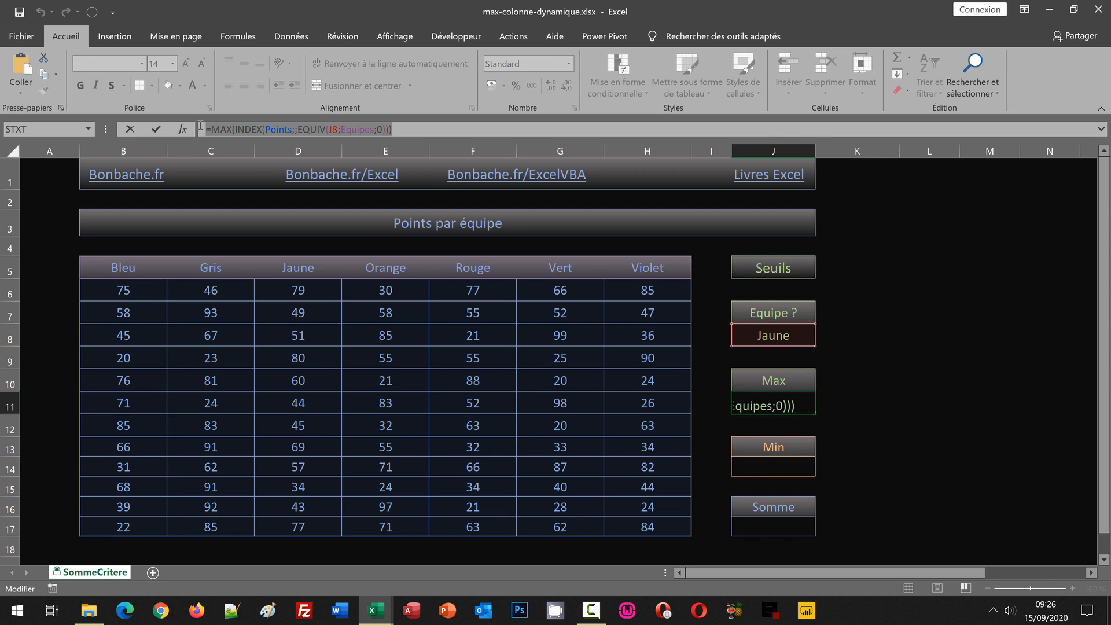
{"action": "key", "text": "Return"}
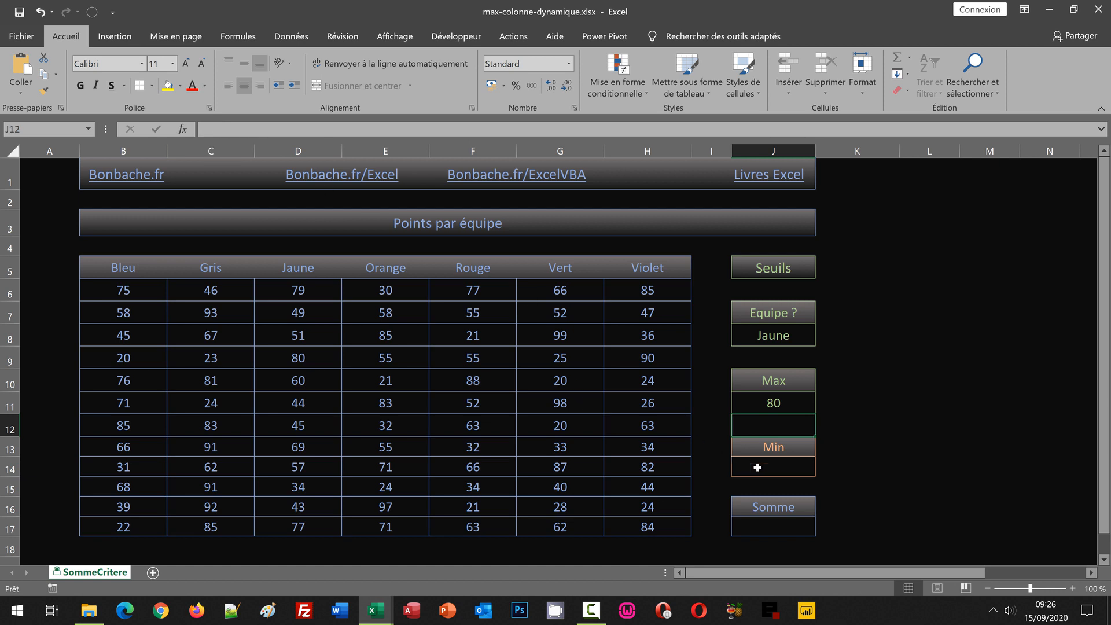
Paste the copied formula into the Min result cell J14, replace the MAX function with Min and validate it.
{"action": "left_click", "coordinate": [760, 467]}
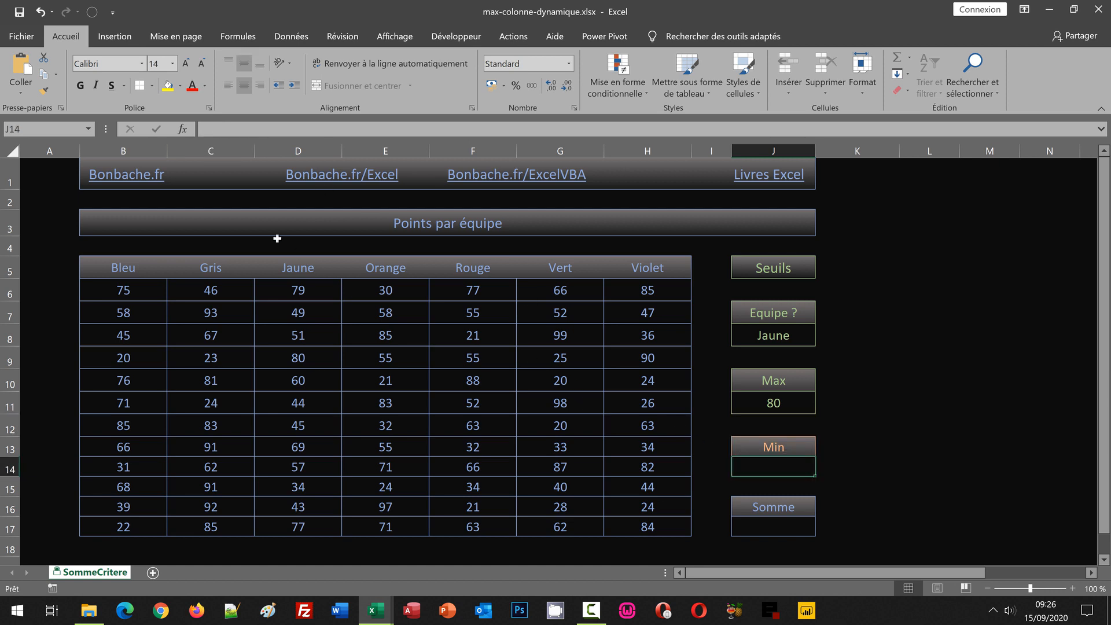
{"action": "left_click", "coordinate": [217, 129]}
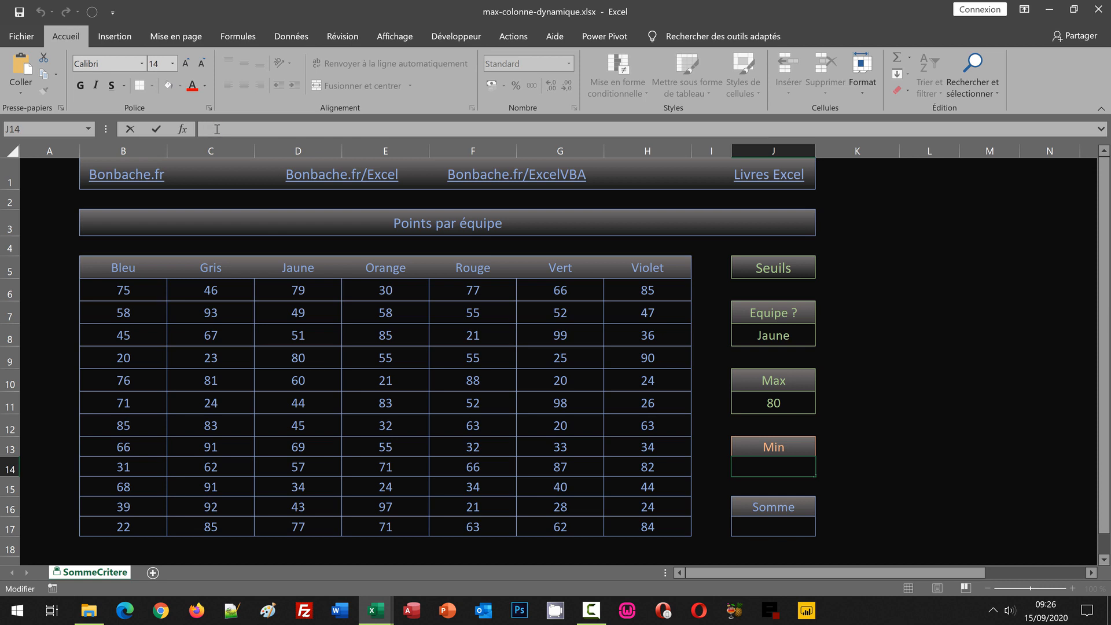
{"action": "key", "text": "ctrl+v"}
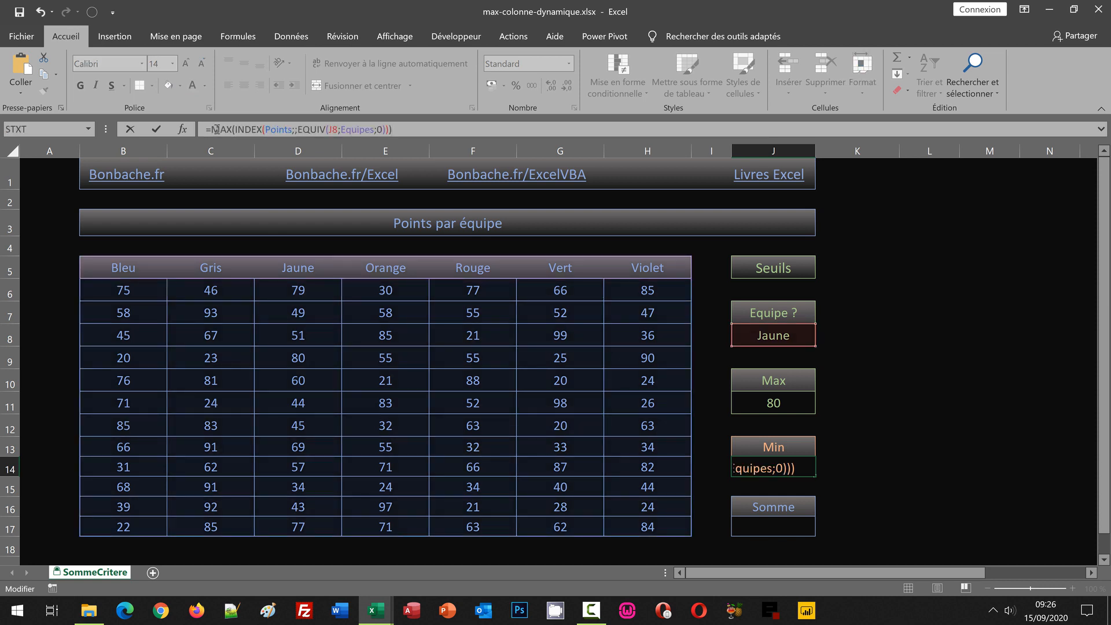
{"action": "double_click", "coordinate": [215, 129]}
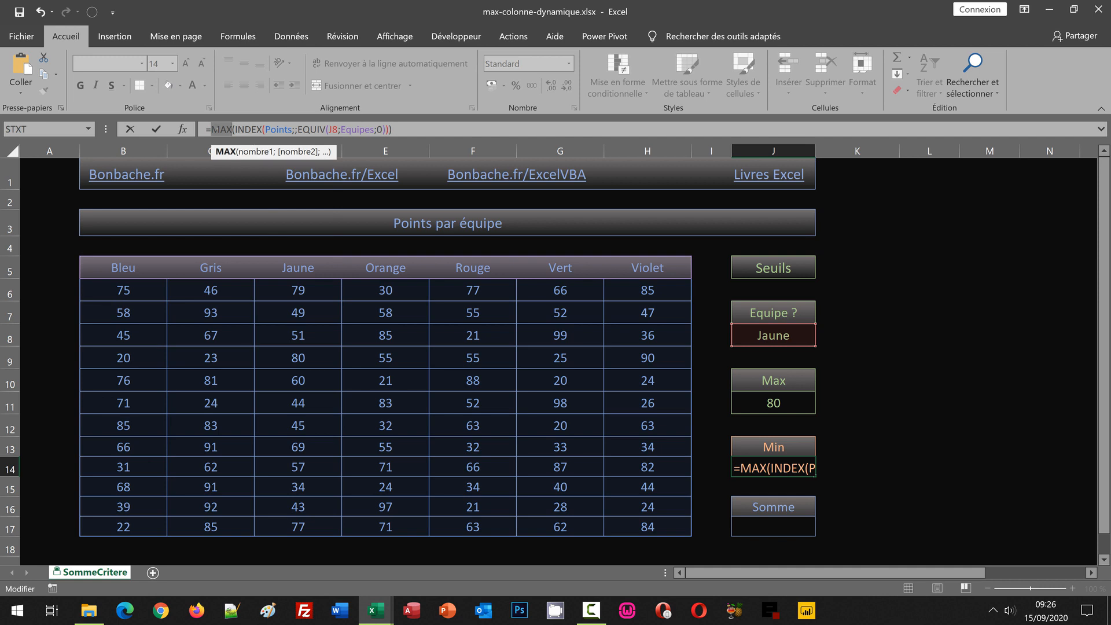
{"action": "type", "text": "Min"}
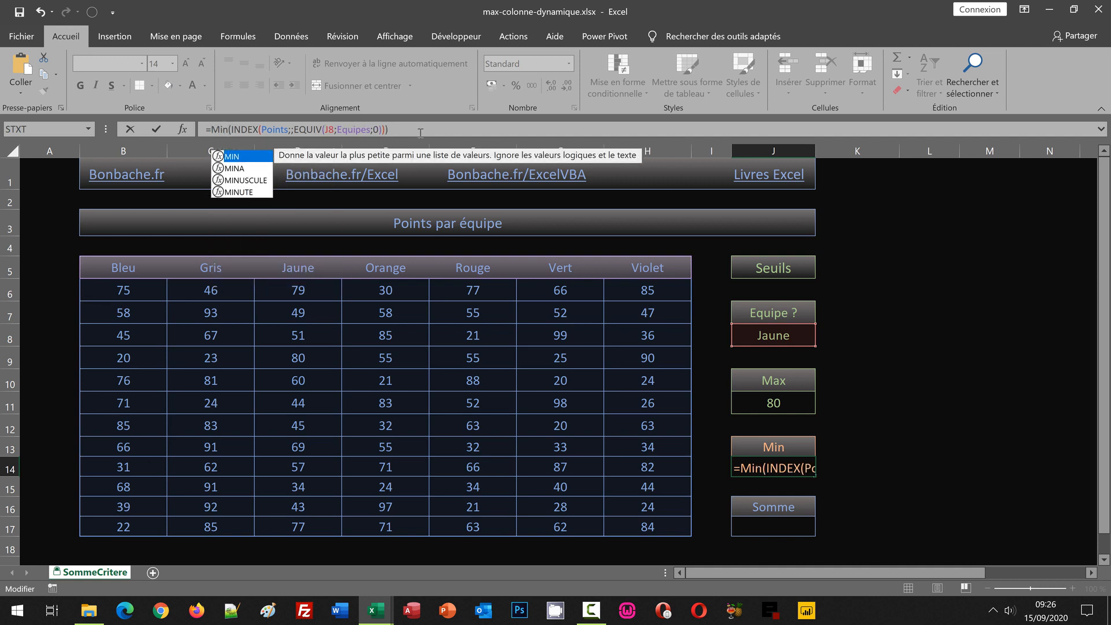
{"action": "key", "text": "Return"}
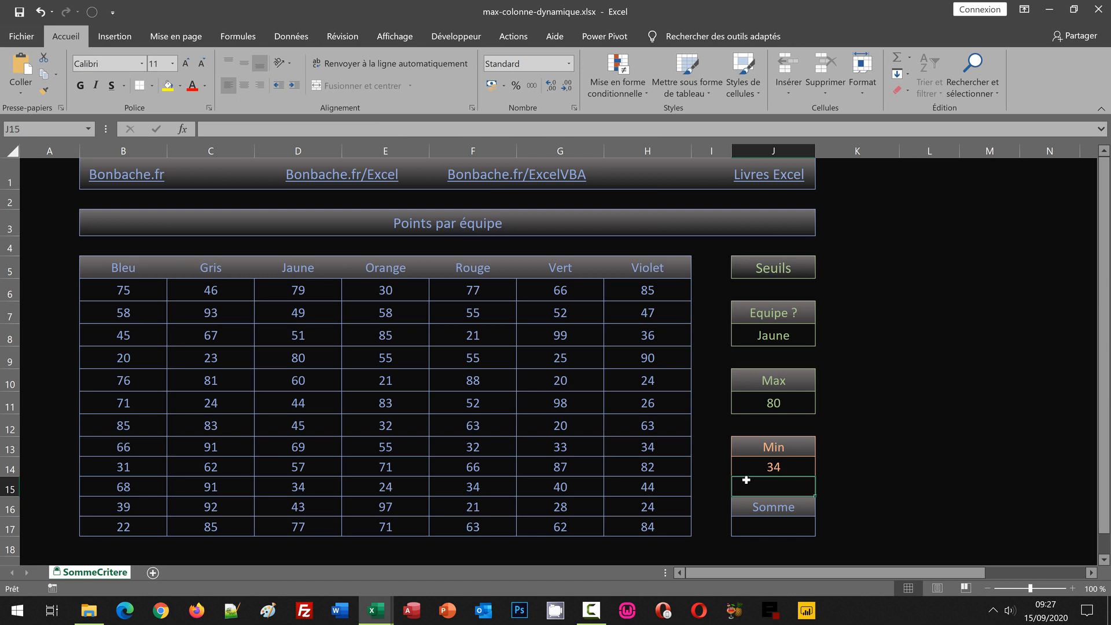
Begin the Somme result formula in J17 with =Somme(Decaler(B6;;, using B6 as the reference and leaving the row offset empty.
{"action": "left_click", "coordinate": [780, 528]}
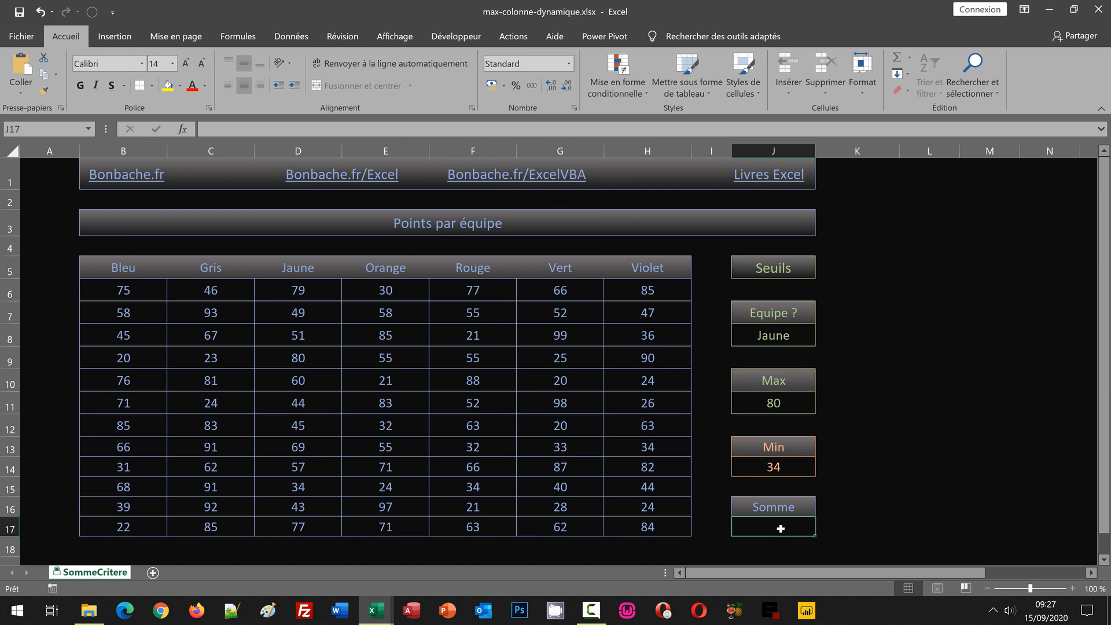
{"action": "type", "text": "="}
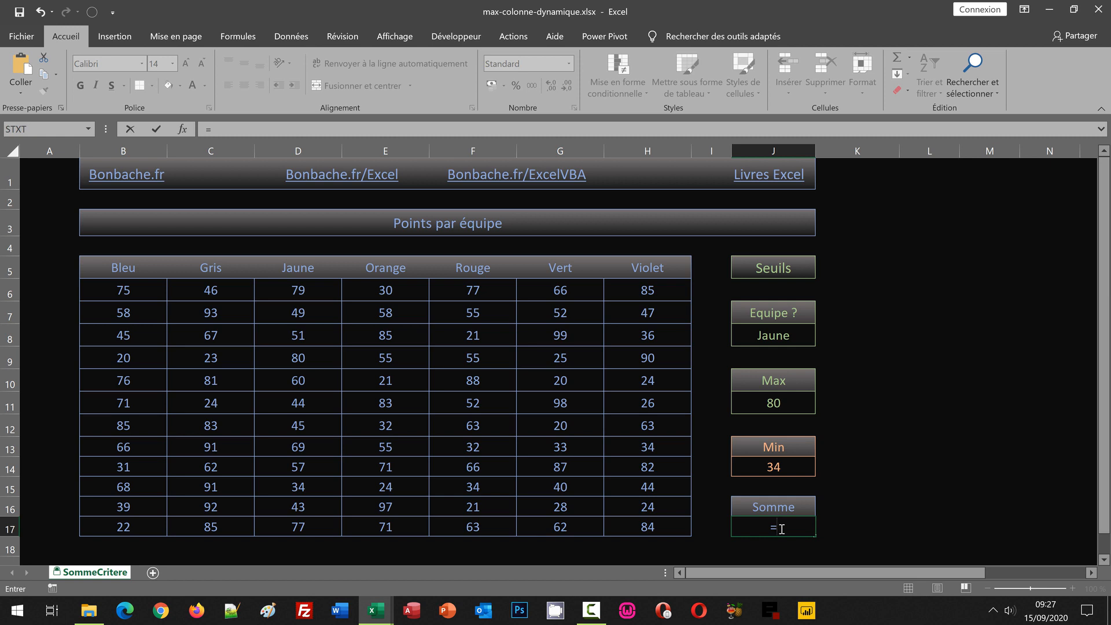
{"action": "type", "text": "Somme("}
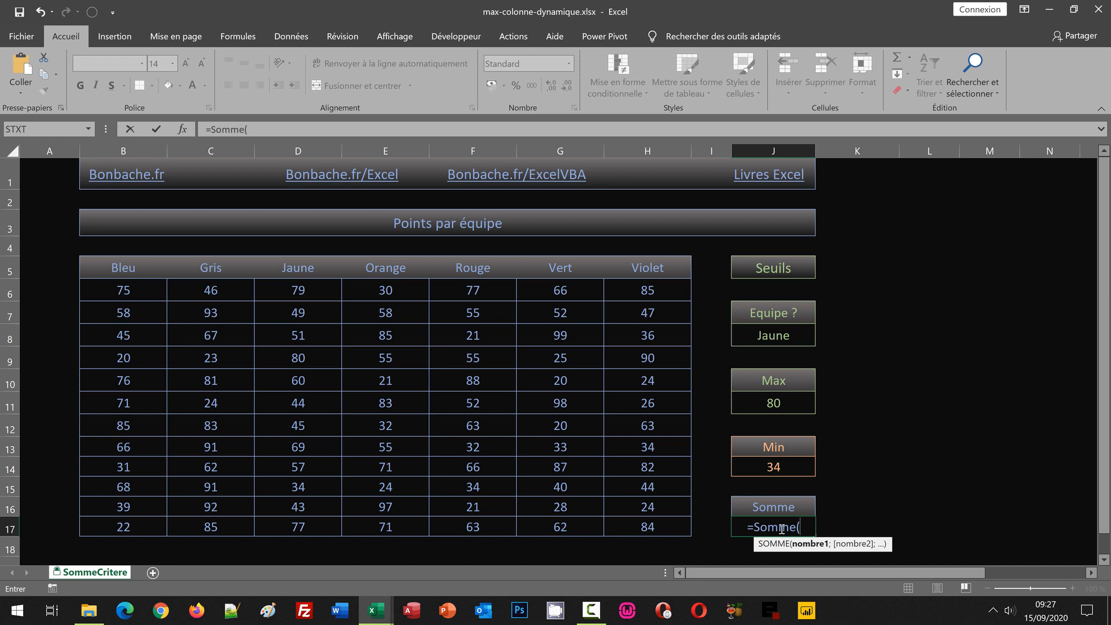
{"action": "type", "text": "Decaler"}
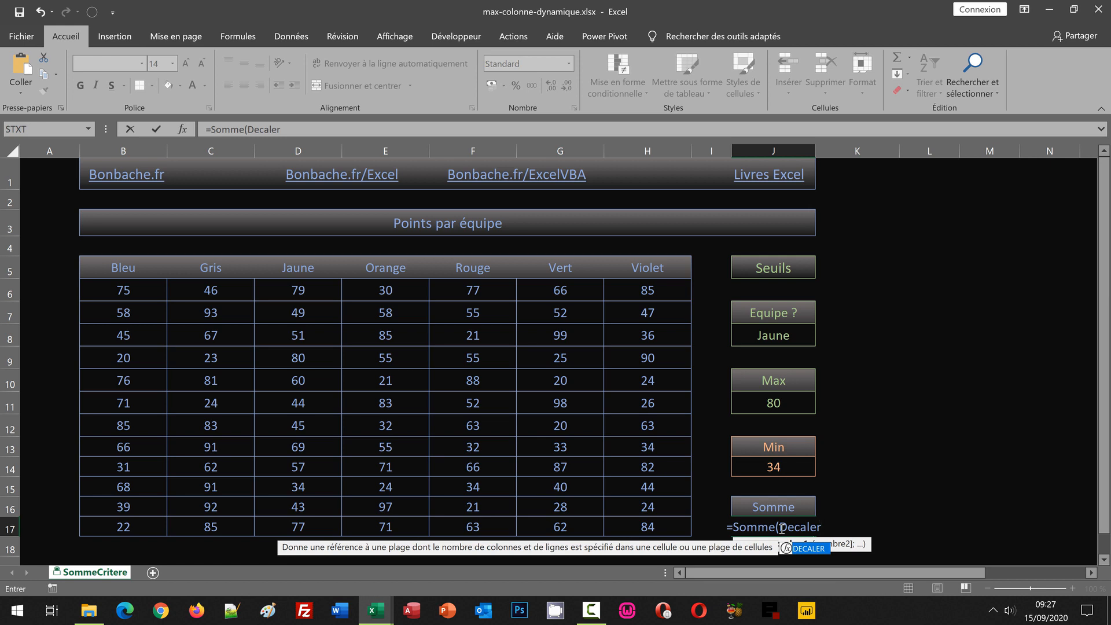
{"action": "type", "text": "("}
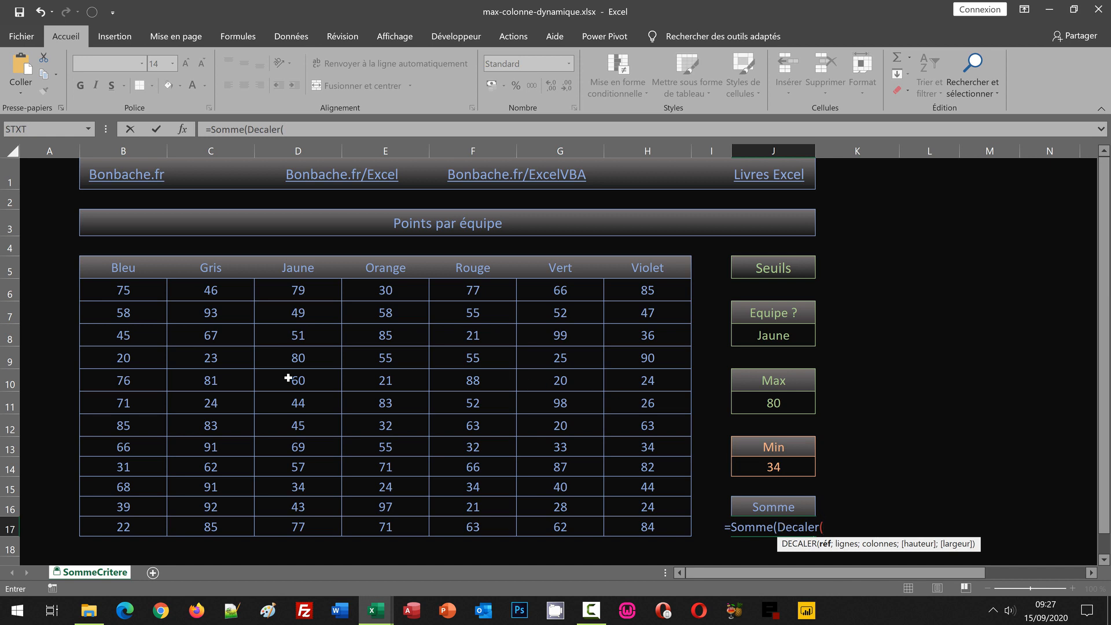
{"action": "left_click", "coordinate": [134, 291]}
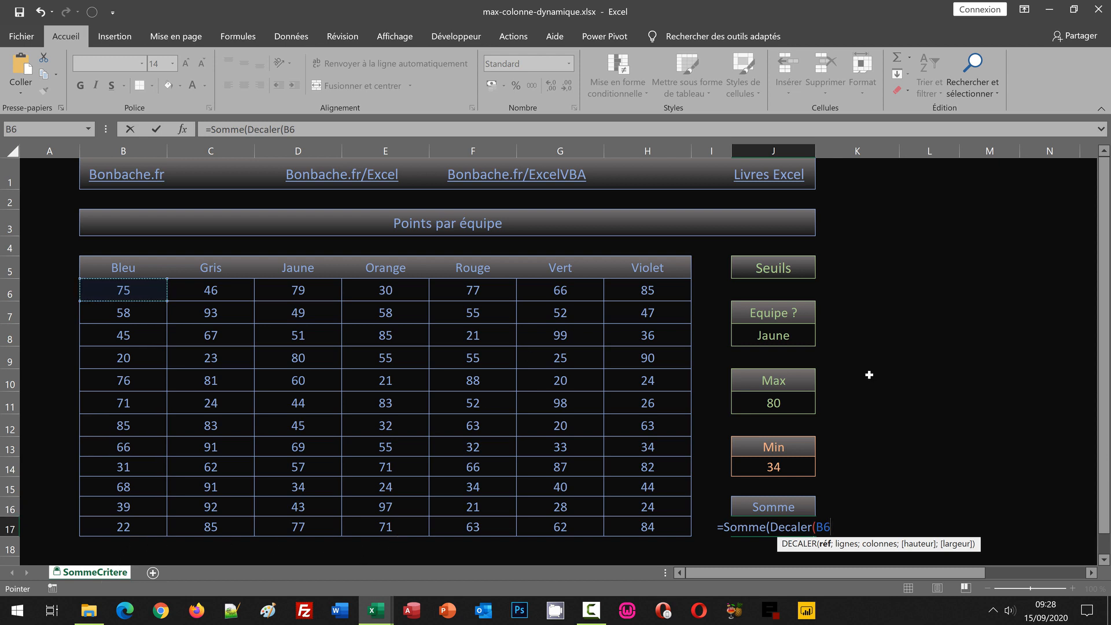
{"action": "type", "text": ";;"}
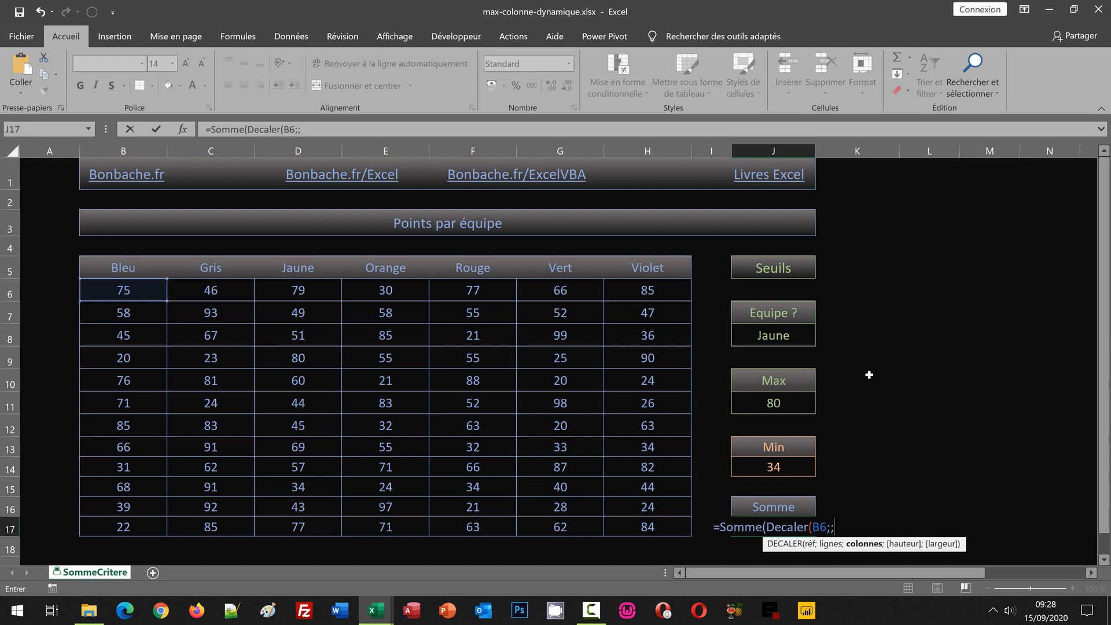
Add Equiv(J8;Equipes;0)-1 as the column offset of the Decaler function in J17.
{"action": "type", "text": "Equiv("}
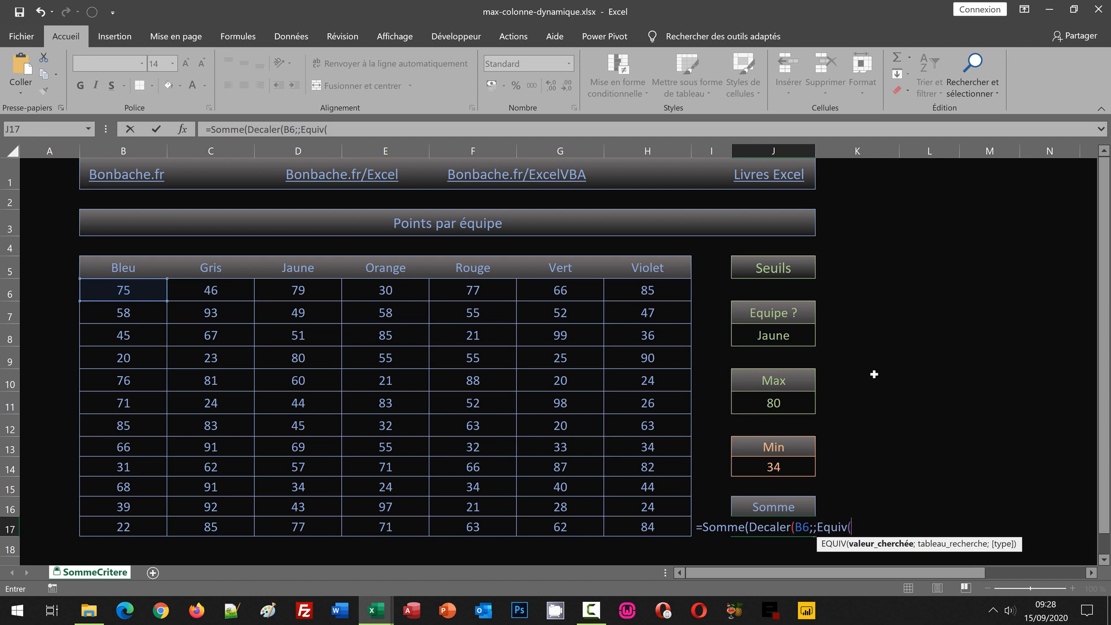
{"action": "left_click", "coordinate": [784, 339]}
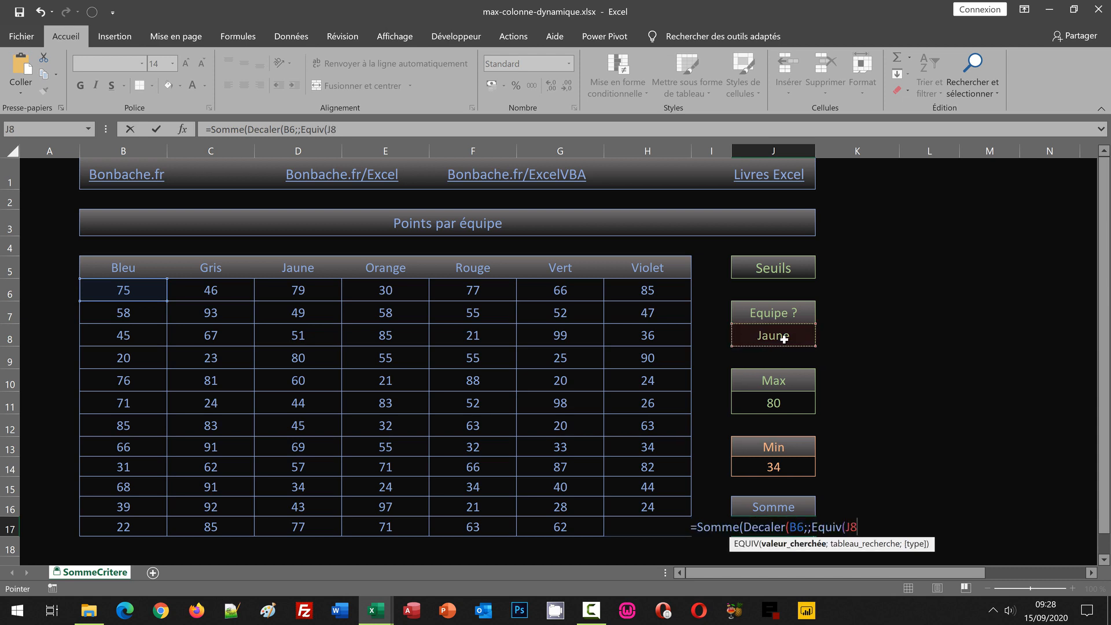
{"action": "type", "text": ";"}
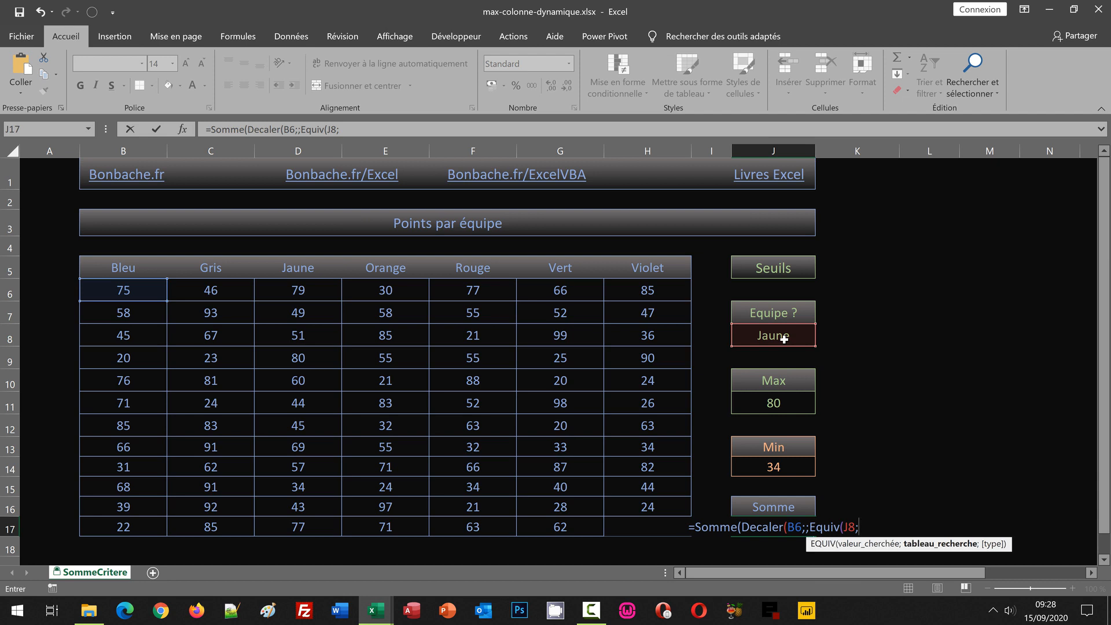
{"action": "type", "text": "Equipes"}
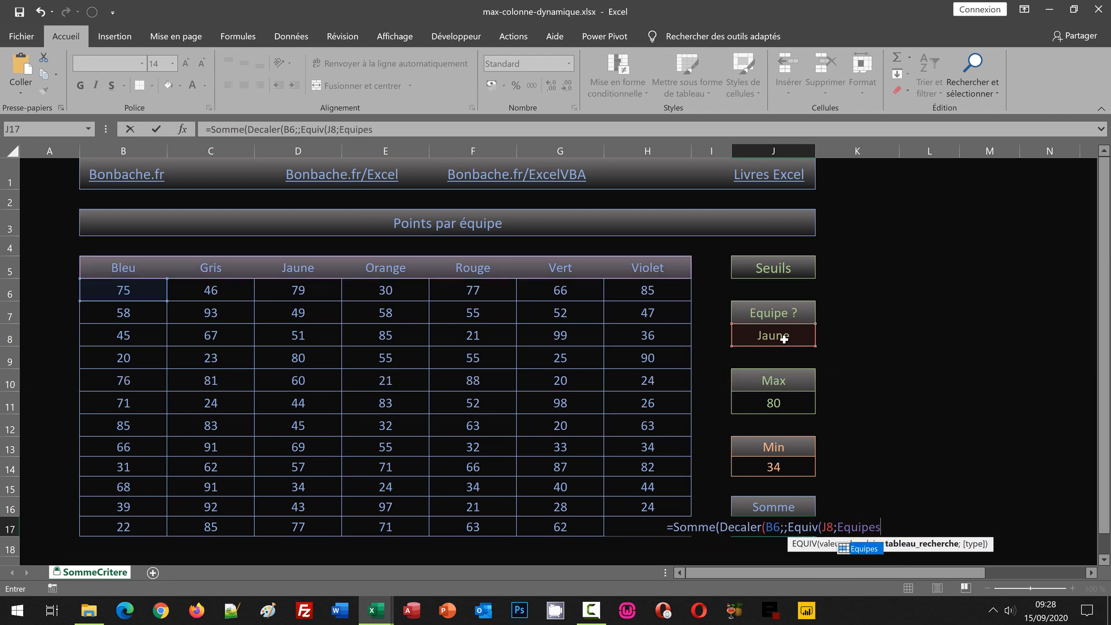
{"action": "type", "text": ";"}
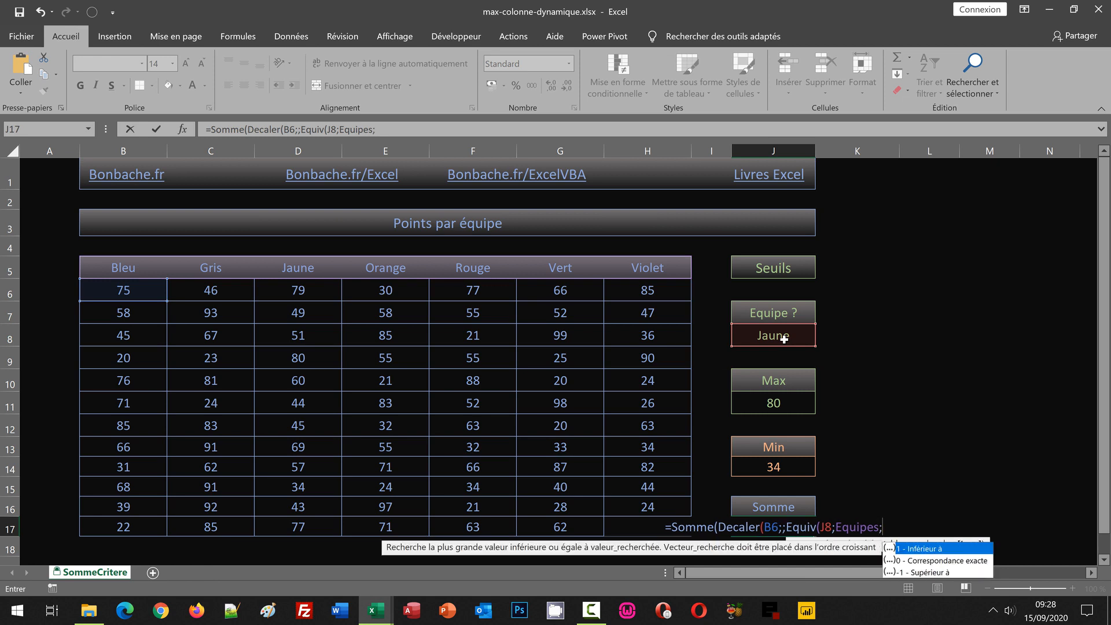
{"action": "type", "text": "0"}
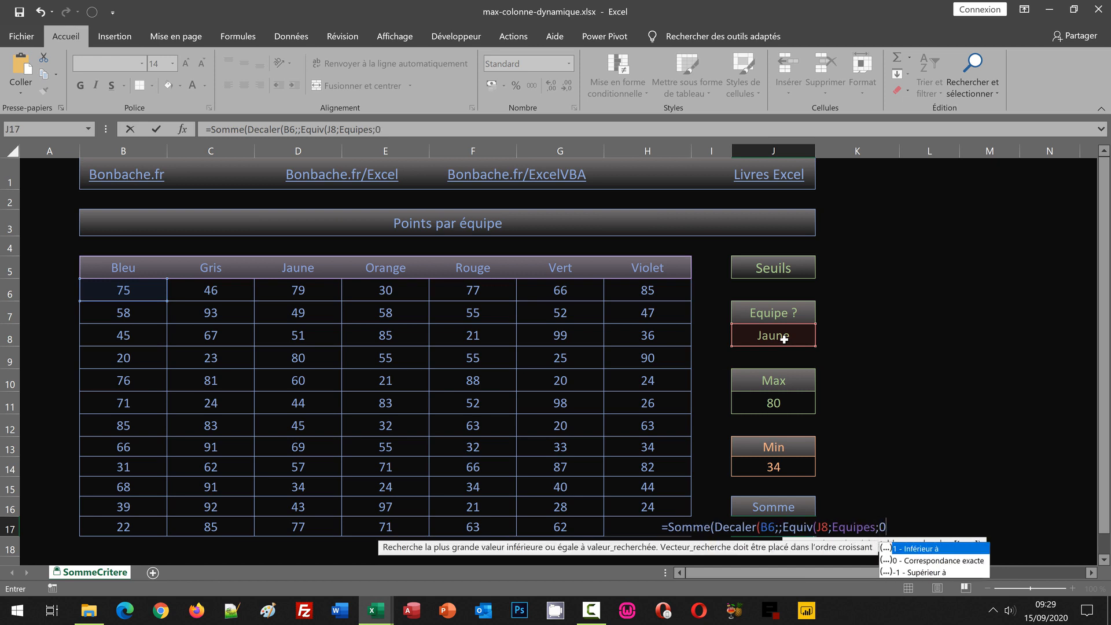
{"action": "type", "text": ")"}
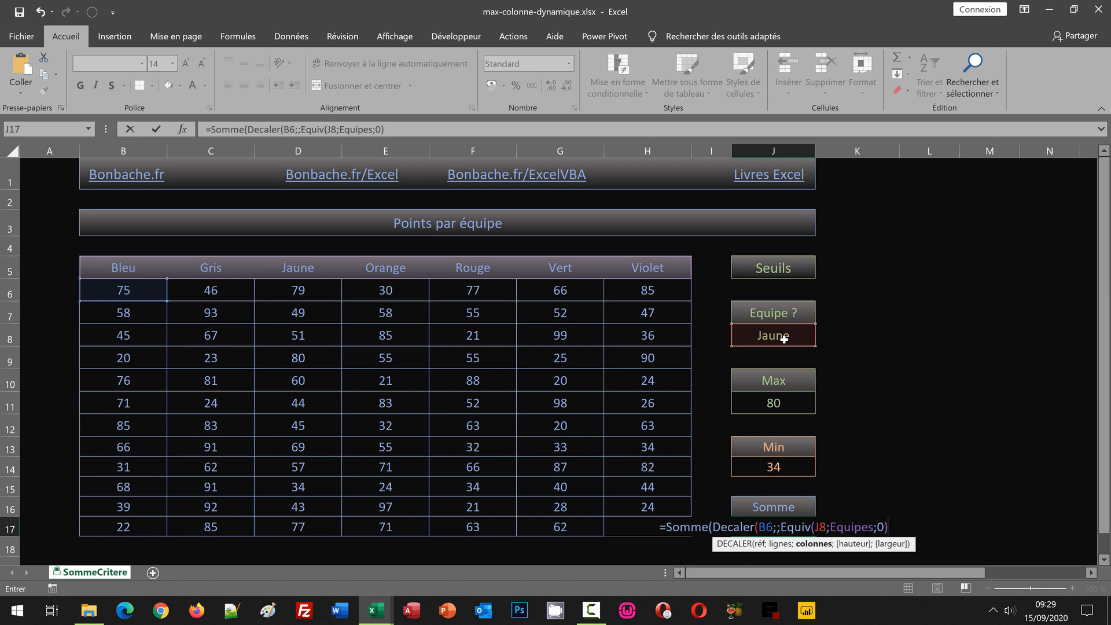
{"action": "type", "text": "-"}
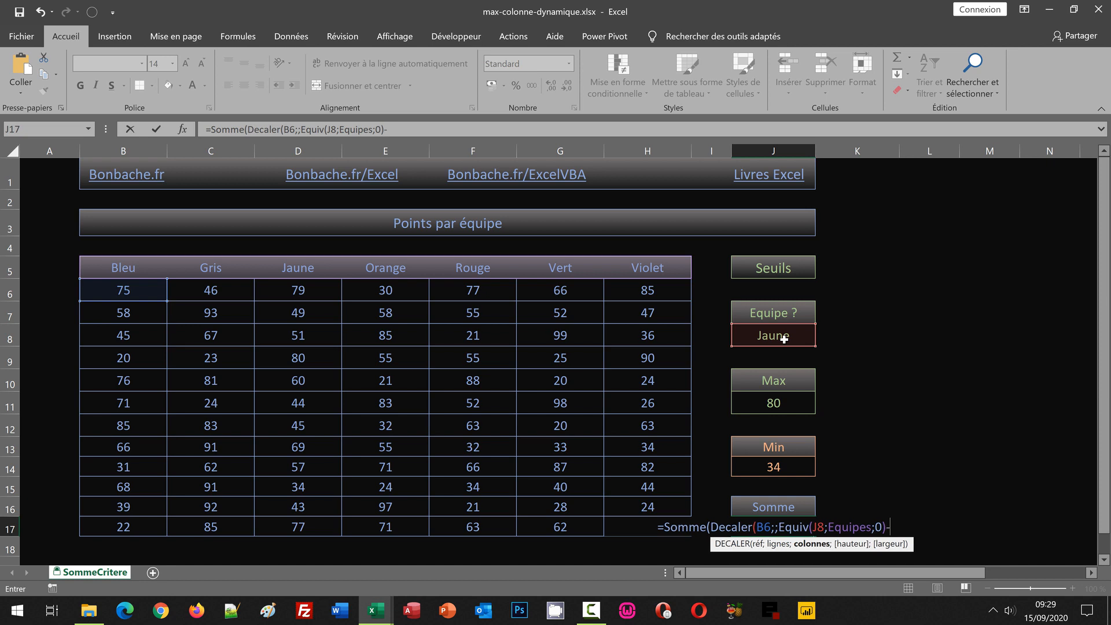
{"action": "type", "text": "1"}
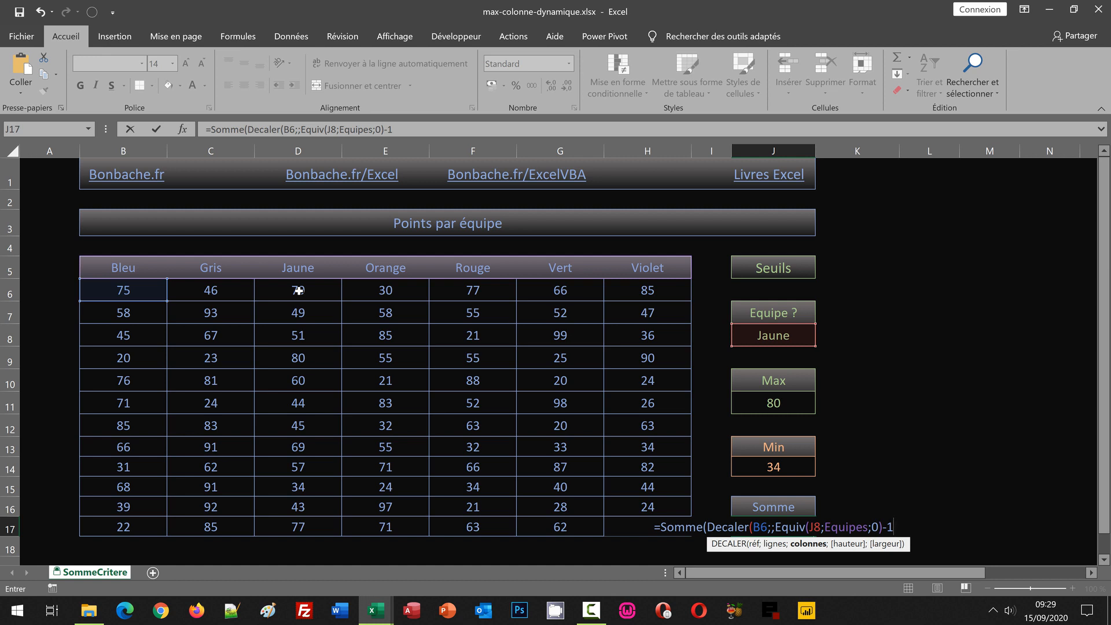
Add NbVal(B:B)-3 as the height of the Decaler function in J17, close both functions and validate the Somme formula.
{"action": "type", "text": ";"}
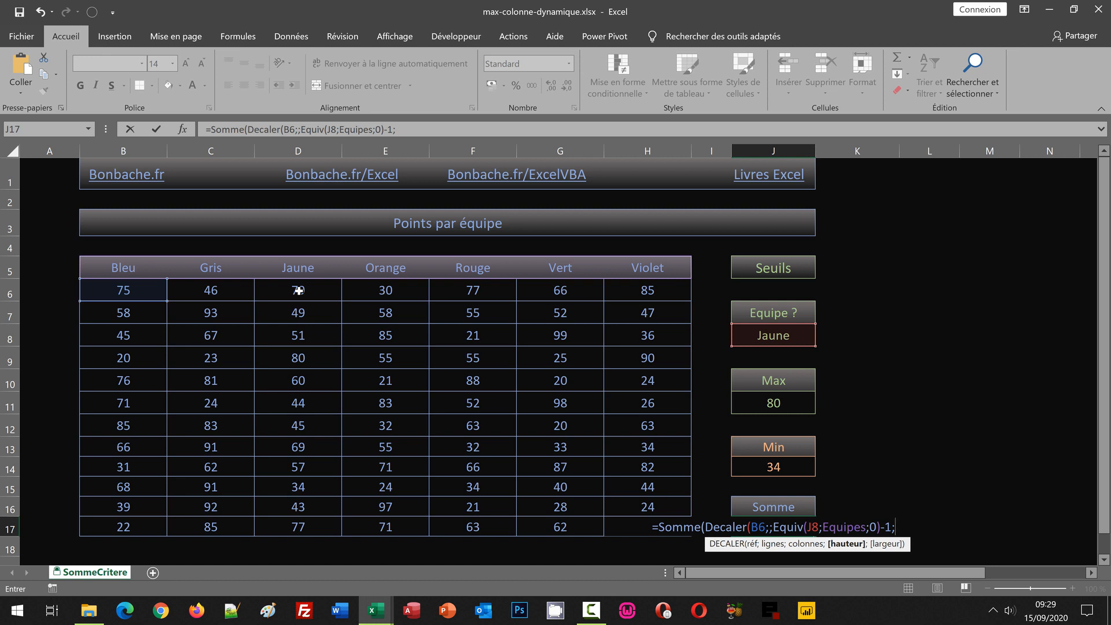
{"action": "type", "text": "Nb"}
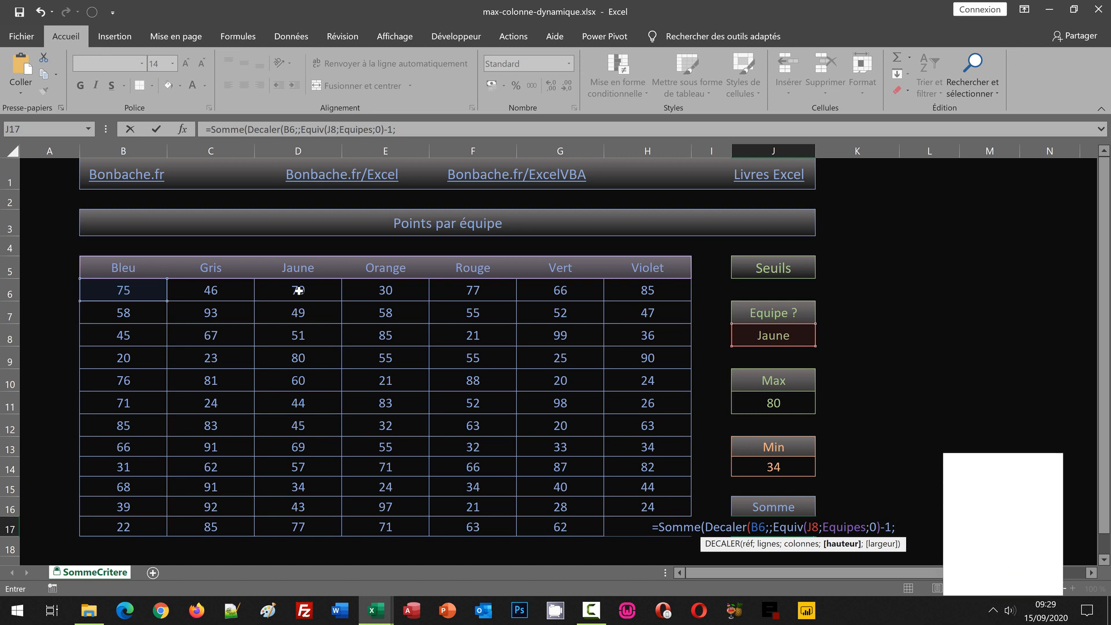
{"action": "type", "text": "Val"}
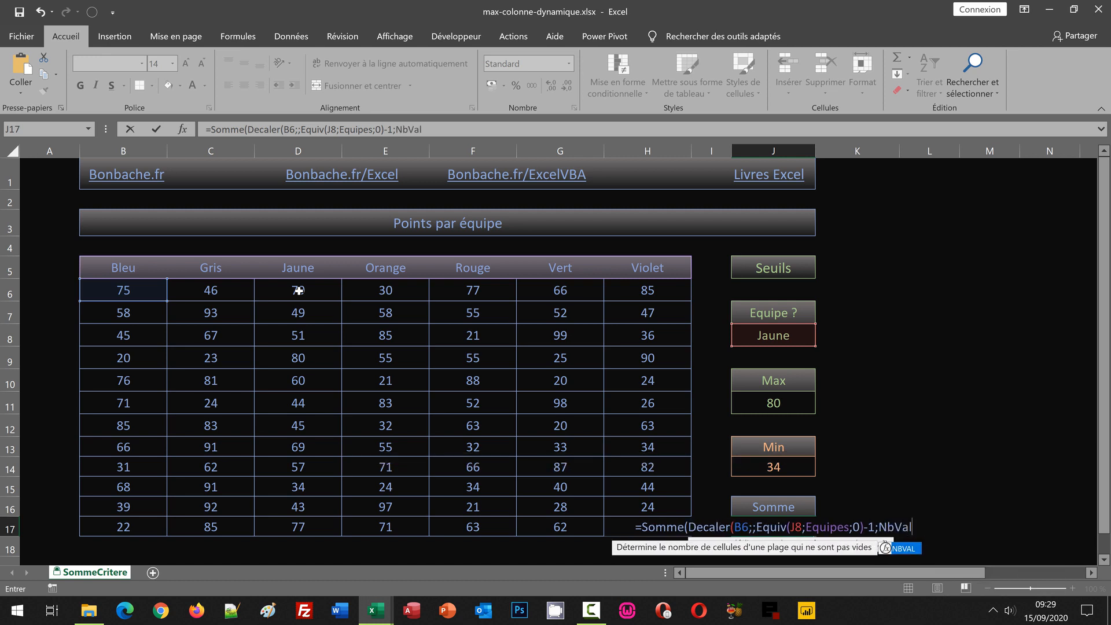
{"action": "type", "text": "("}
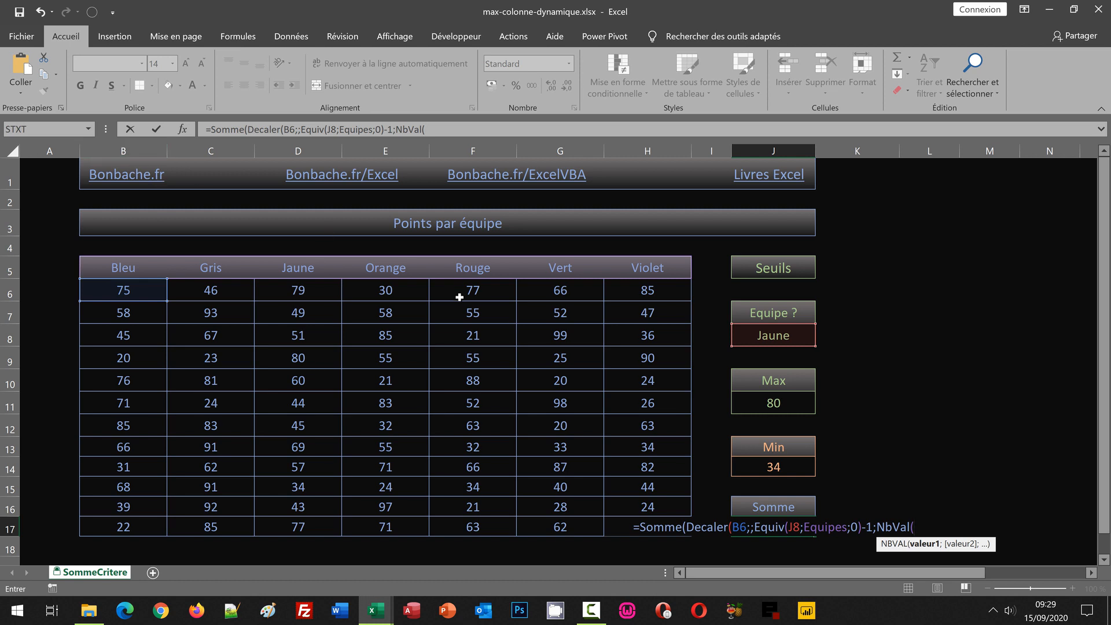
{"action": "type", "text": "B:B"}
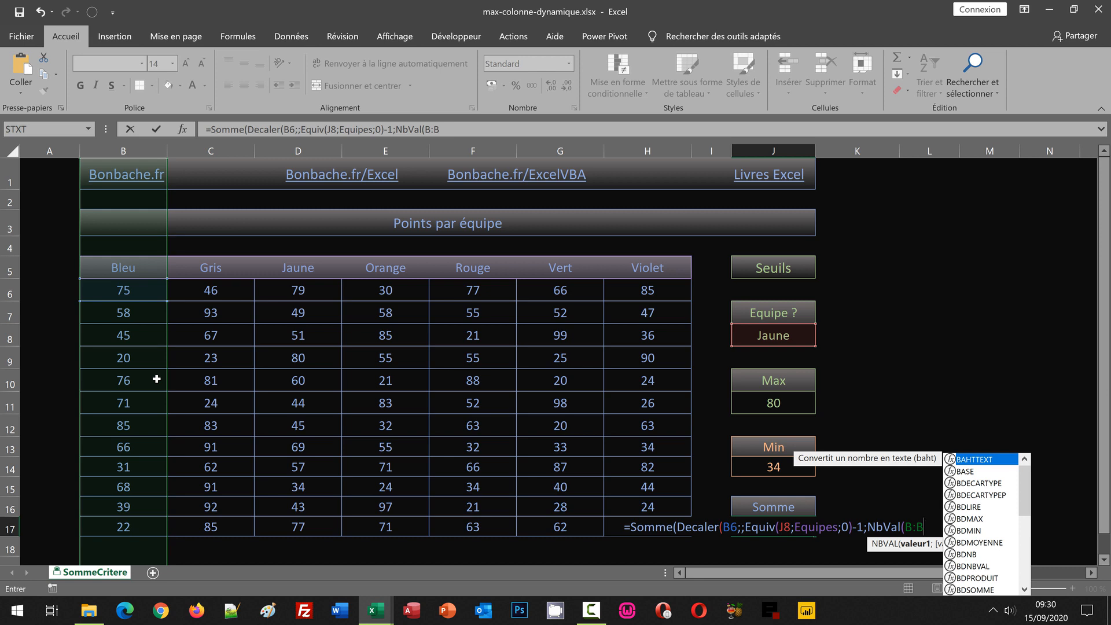
{"action": "type", "text": ")"}
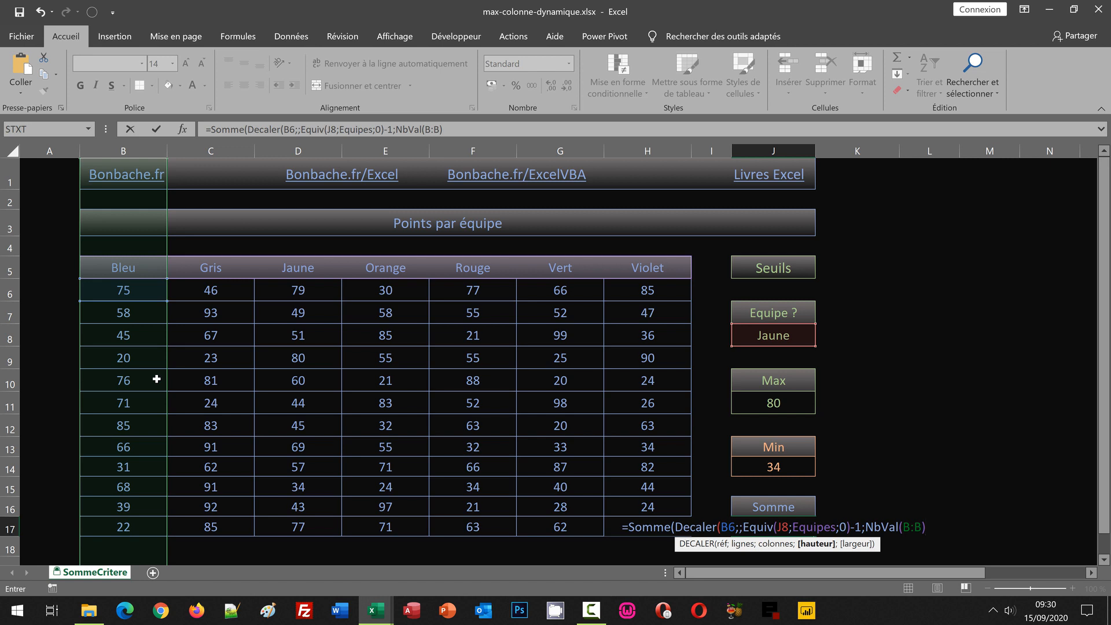
{"action": "type", "text": "-"}
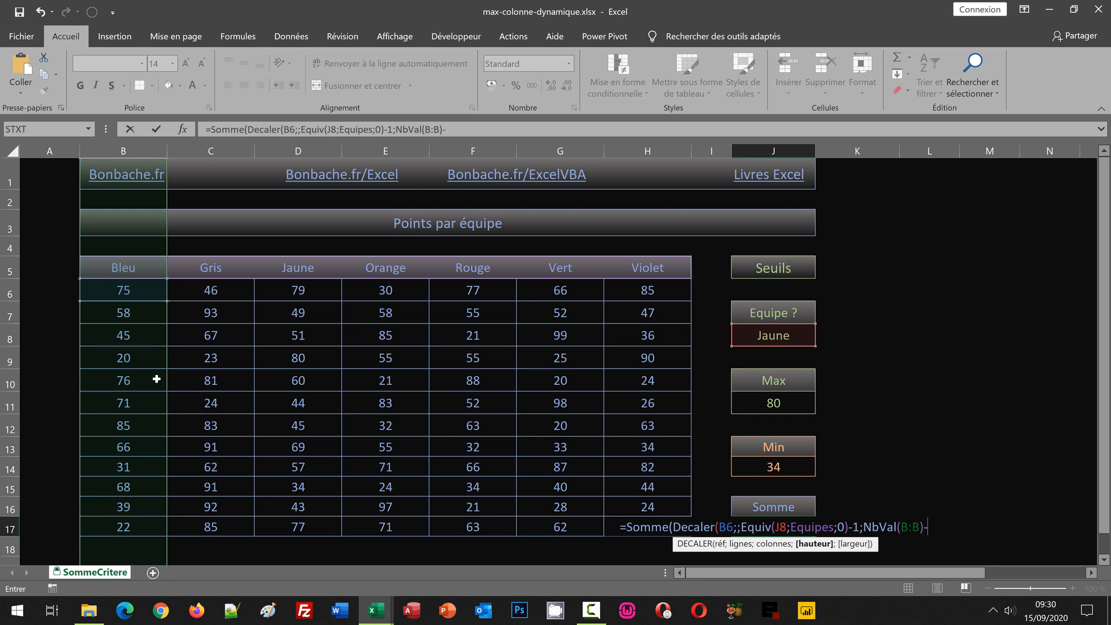
{"action": "type", "text": "3"}
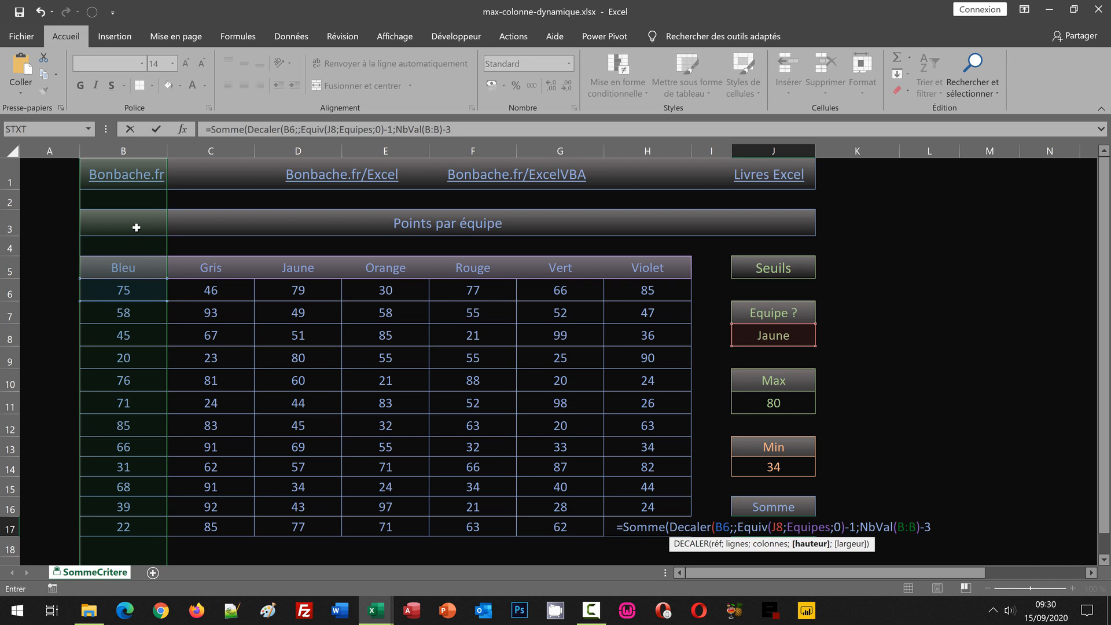
{"action": "type", "text": ")"}
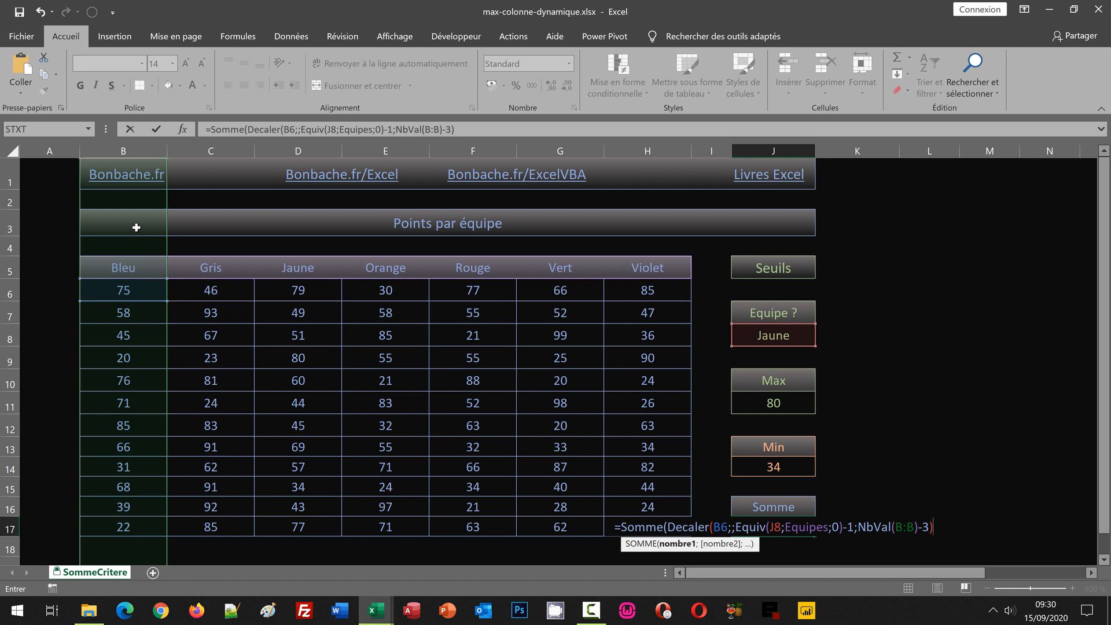
{"action": "type", "text": ")"}
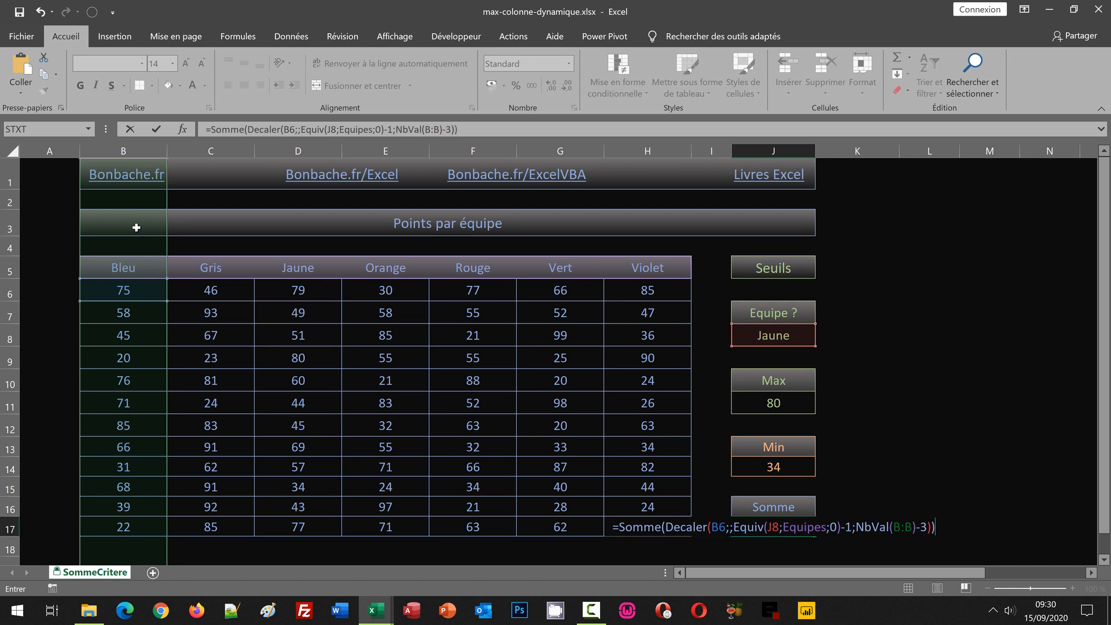
{"action": "key", "text": "Return"}
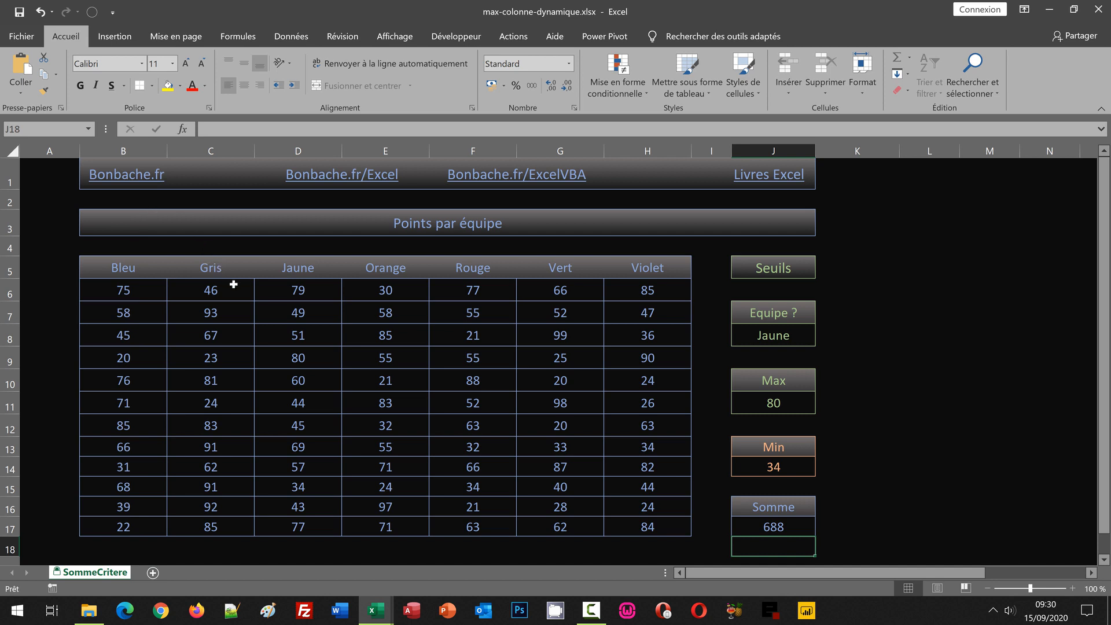
Check the Somme result against the selected Jaune points D6:D17 and, with Gris chosen as the team in J8, against C6:C17.
{"action": "left_click_drag", "start_coordinate": [313, 291], "coordinate": [315, 525]}
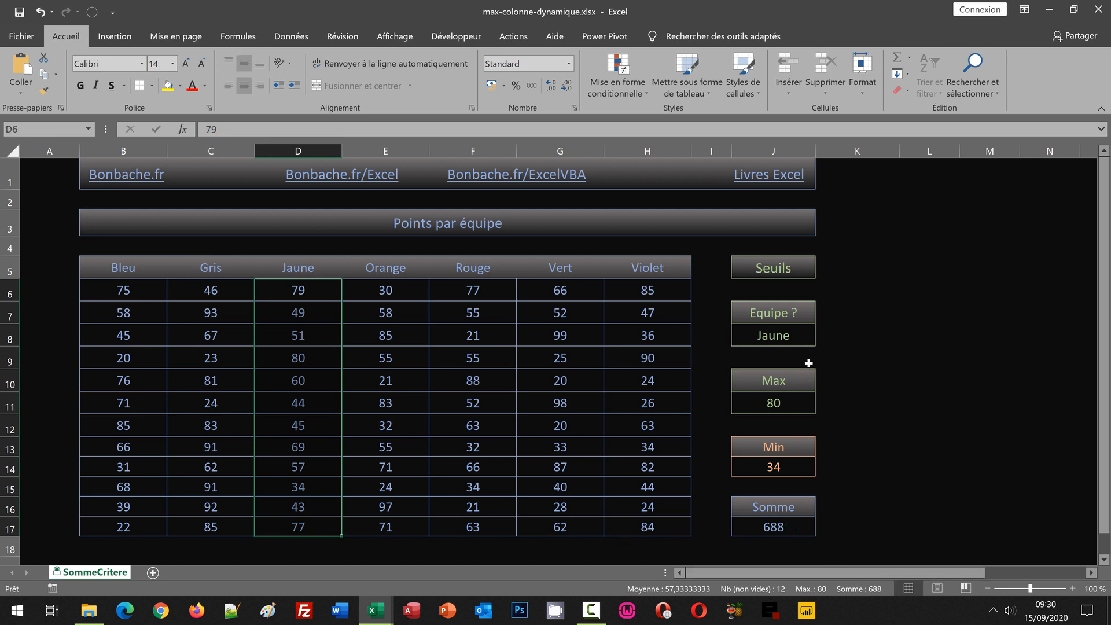
{"action": "left_click", "coordinate": [798, 336]}
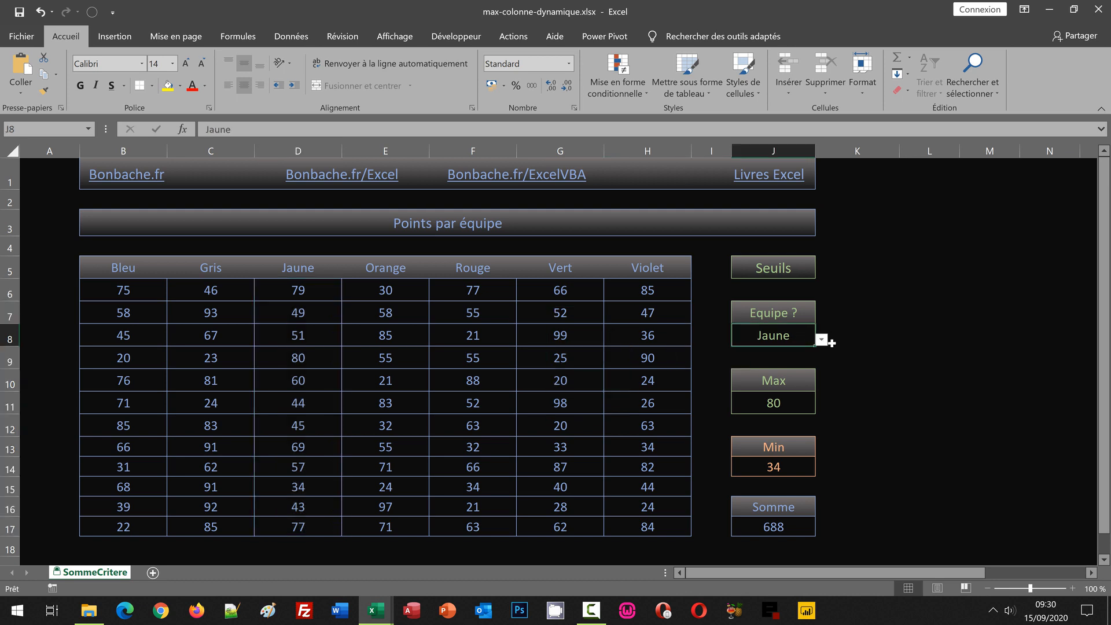
{"action": "left_click", "coordinate": [821, 340]}
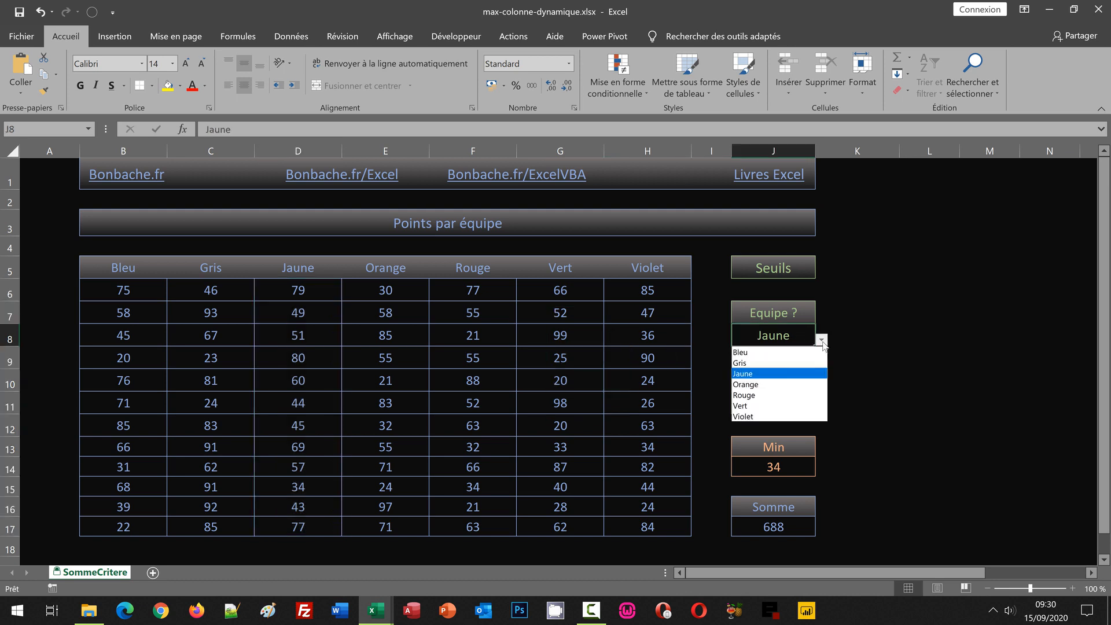
{"action": "left_click", "coordinate": [797, 363]}
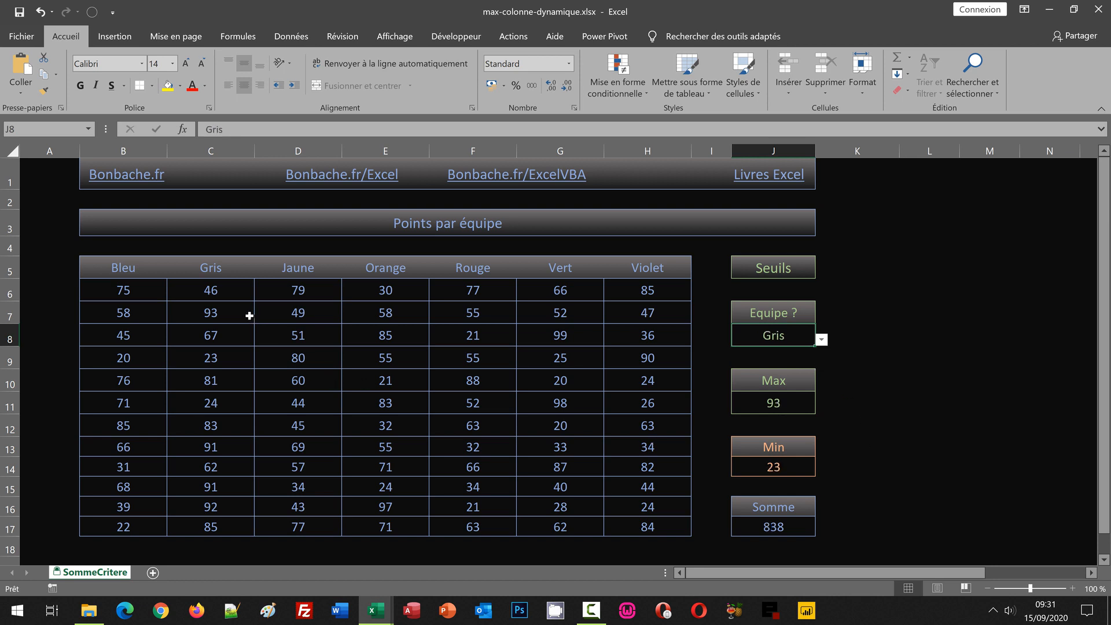
{"action": "left_click_drag", "start_coordinate": [225, 290], "coordinate": [242, 527]}
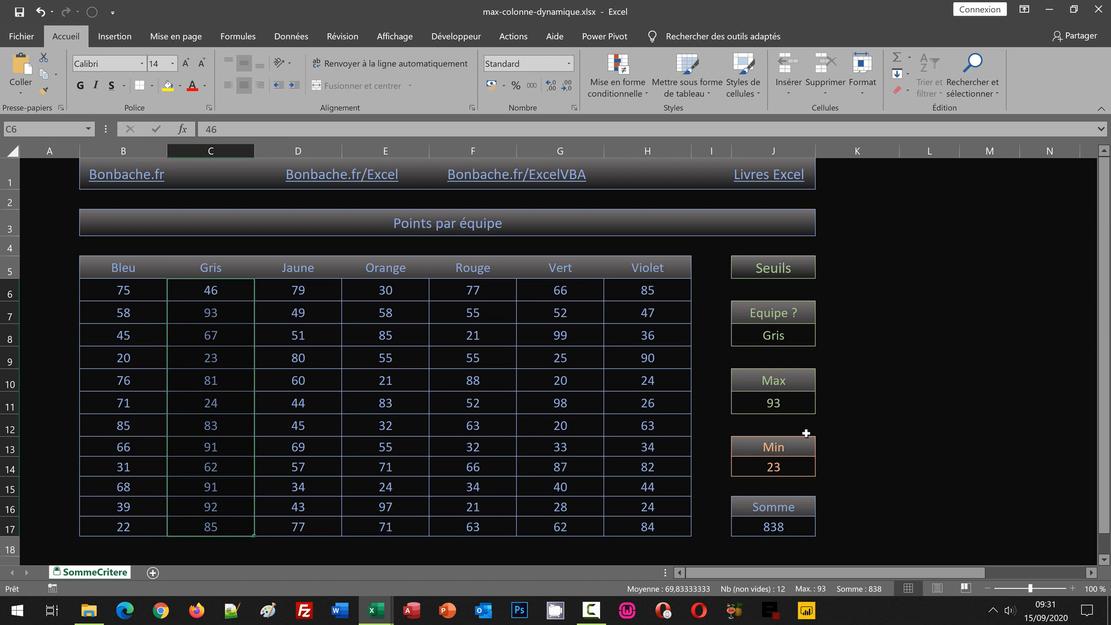
{"action": "left_click", "coordinate": [775, 528]}
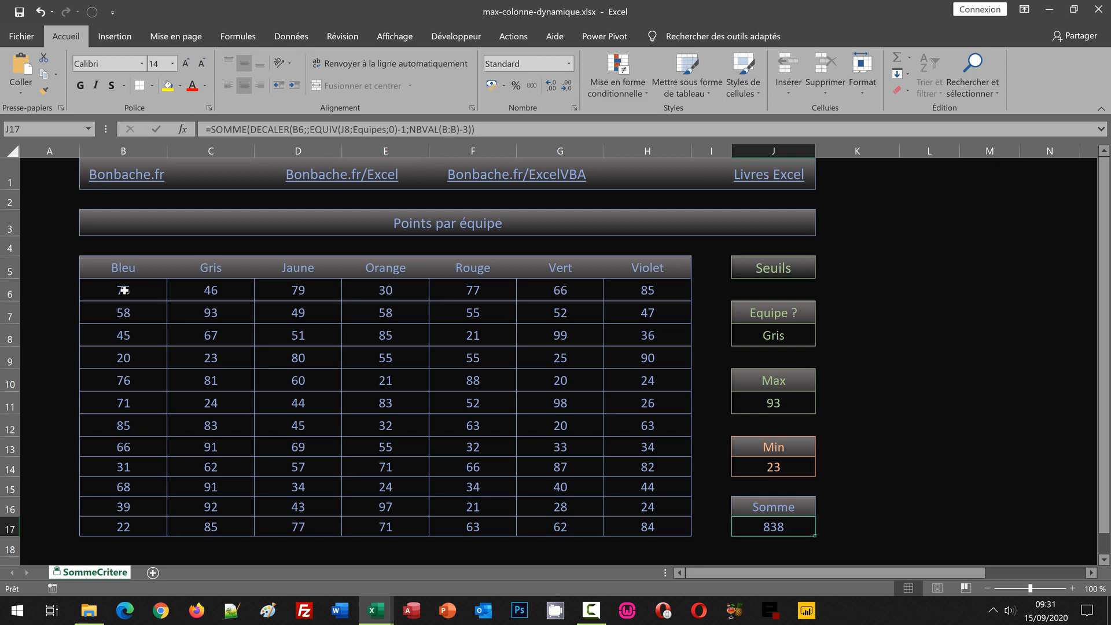
Create a conditional formatting rule on the points range B6:H17 that uses a formula to determine which cells are formatted.
{"action": "left_click_drag", "start_coordinate": [127, 294], "coordinate": [654, 523]}
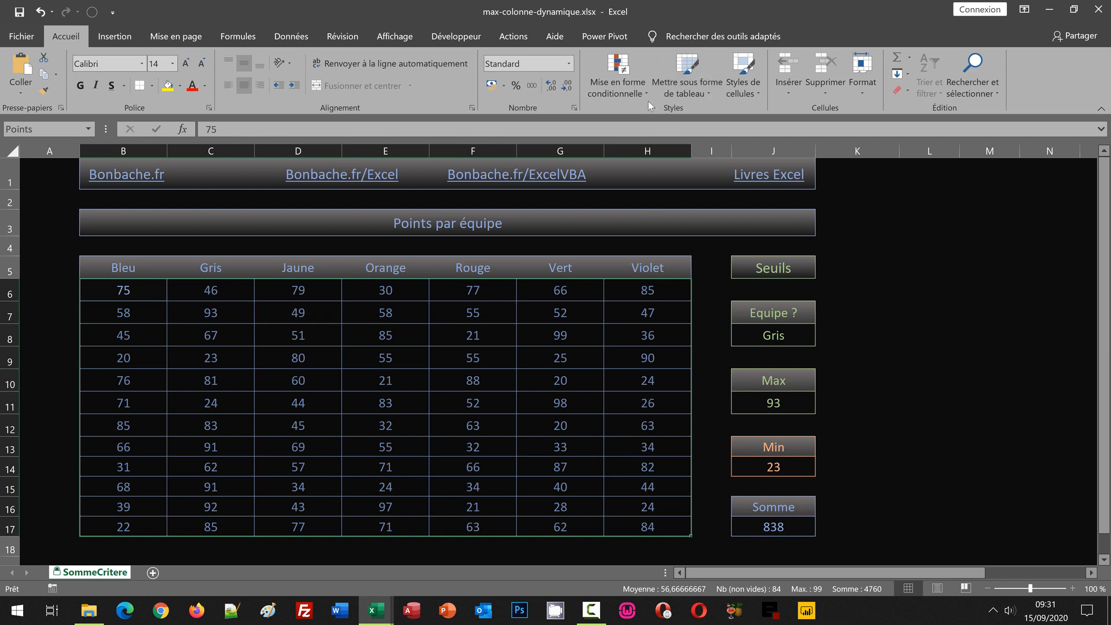
{"action": "left_click", "coordinate": [618, 77]}
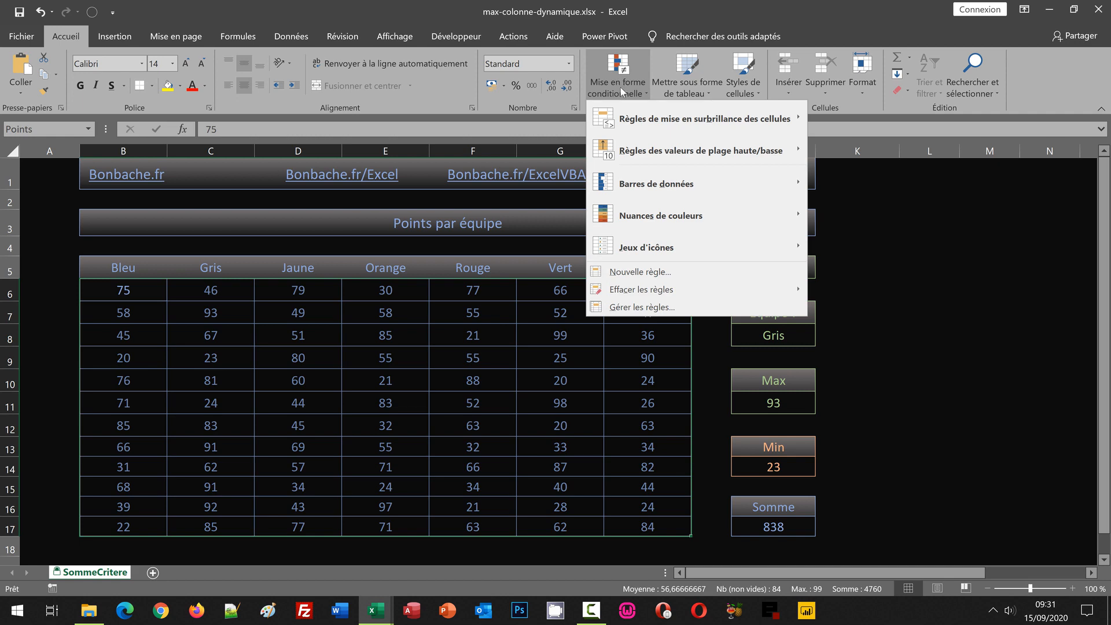
{"action": "left_click", "coordinate": [630, 271]}
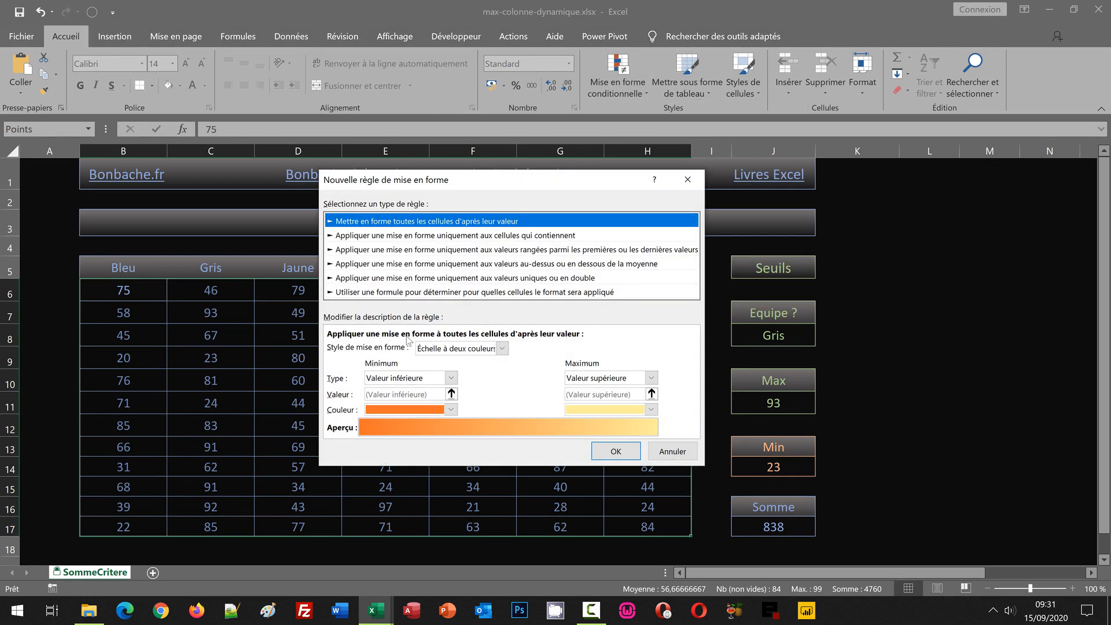
{"action": "left_click", "coordinate": [359, 294]}
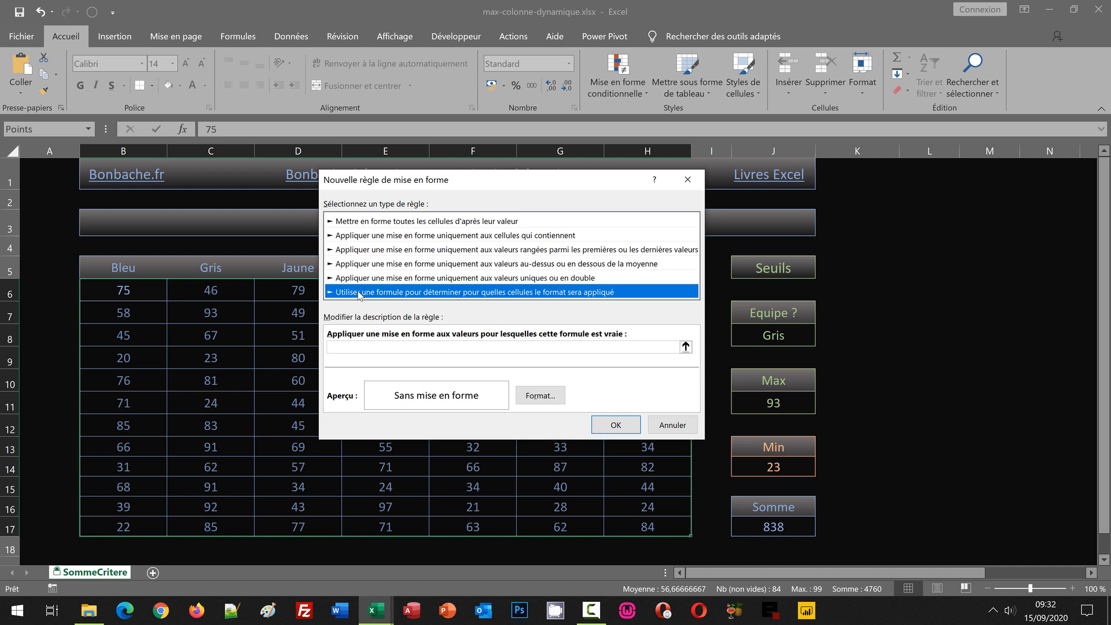
Begin the rule formula with =Et(B6=$J$11, keeping B6 relative so that each cell is compared with the Max result.
{"action": "left_click", "coordinate": [346, 346]}
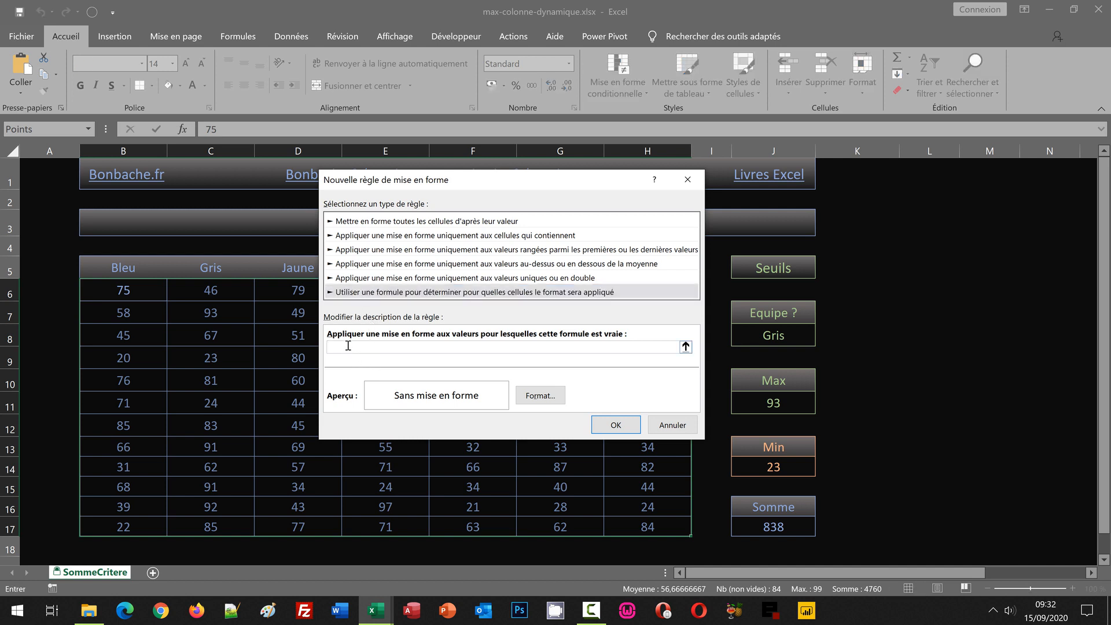
{"action": "type", "text": "="}
{"action": "type", "text": "Et("}
{"action": "left_click", "coordinate": [115, 292]}
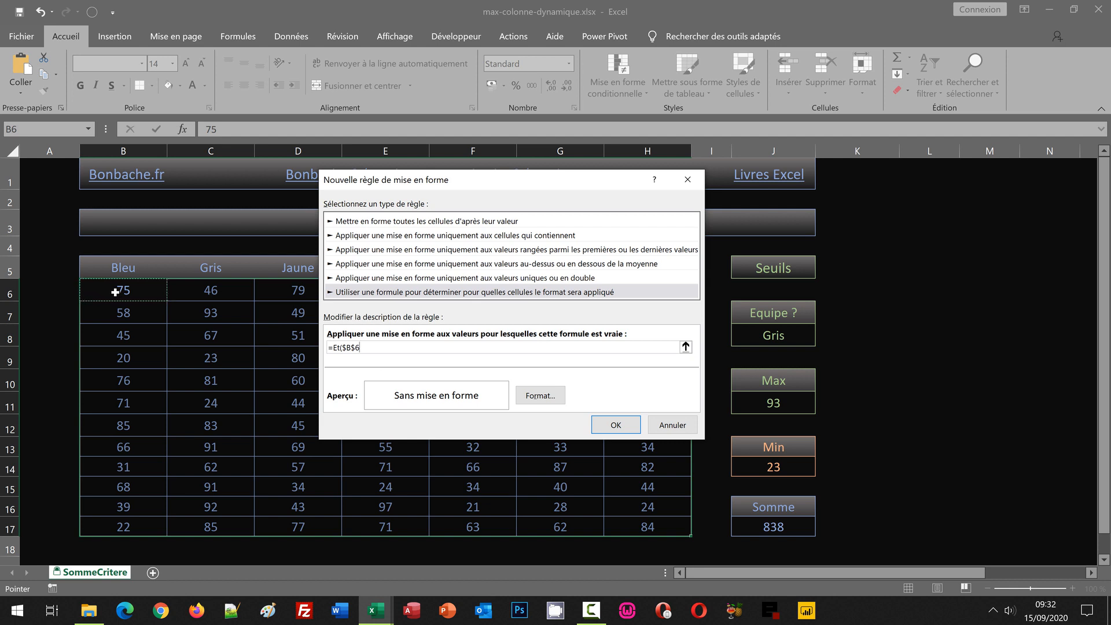
{"action": "key", "text": "F4"}
{"action": "key", "text": "F4"}
{"action": "key", "text": "F4"}
{"action": "type", "text": "="}
{"action": "left_click", "coordinate": [769, 404]}
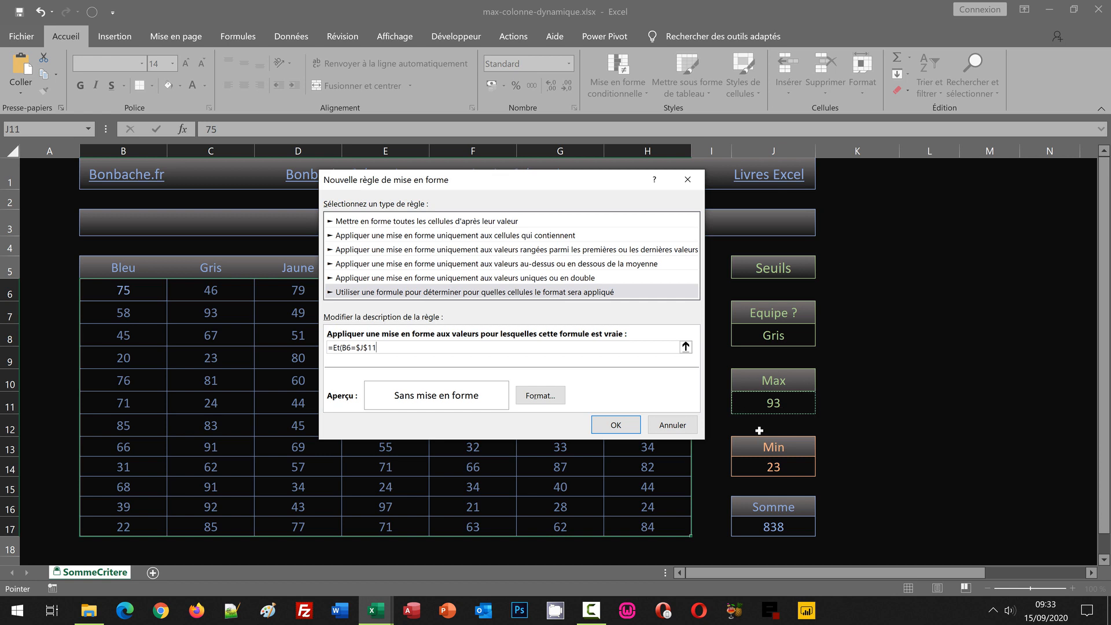
Add B$5=$J$8 as the second condition of the Et function, locking only the header's row, and close the function.
{"action": "type", "text": ";"}
{"action": "left_click_drag", "start_coordinate": [517, 183], "coordinate": [453, 240]}
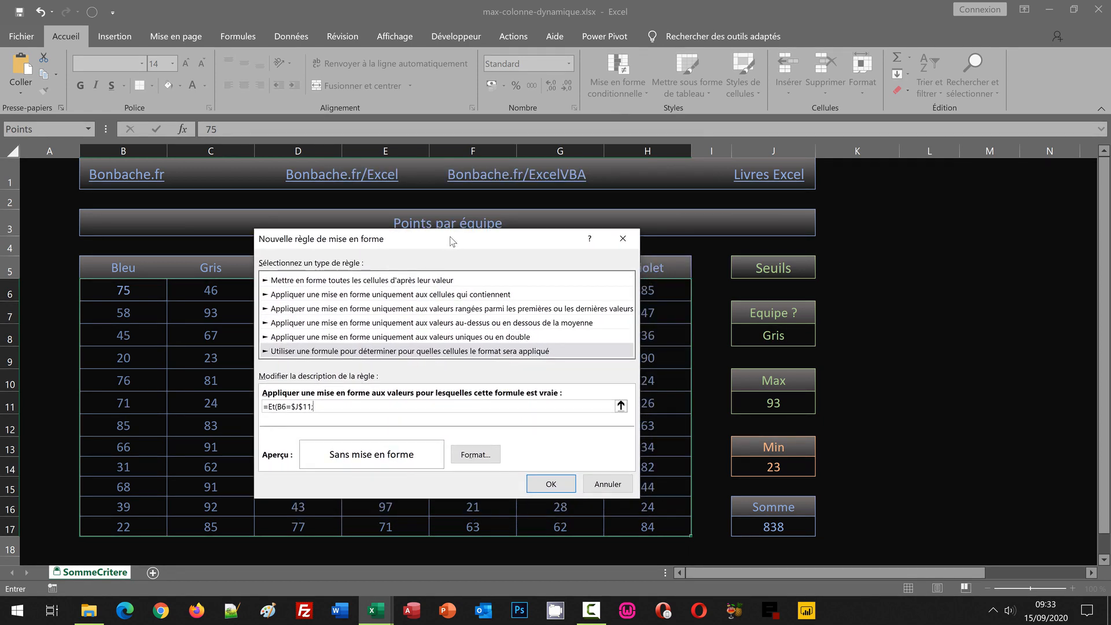
{"action": "left_click", "coordinate": [127, 267]}
{"action": "key", "text": "F4"}
{"action": "type", "text": "="}
{"action": "left_click", "coordinate": [775, 337]}
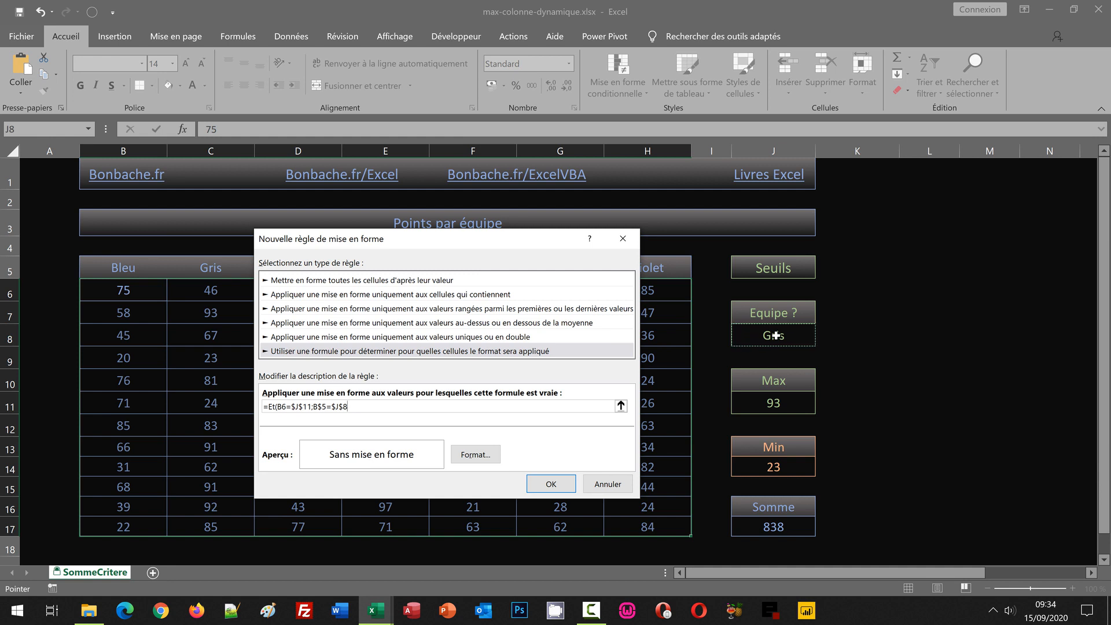
{"action": "type", "text": ")"}
{"action": "left_click_drag", "start_coordinate": [379, 406], "coordinate": [259, 405]}
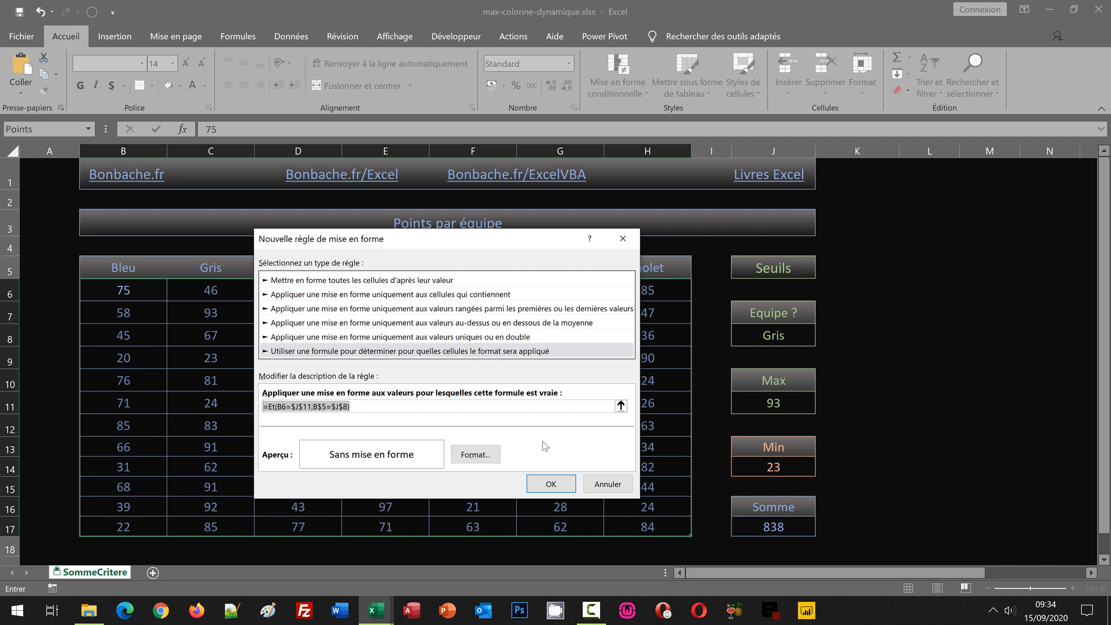
Give the rule a light green font colour matching the Max cell and validate the rule.
{"action": "left_click", "coordinate": [478, 453]}
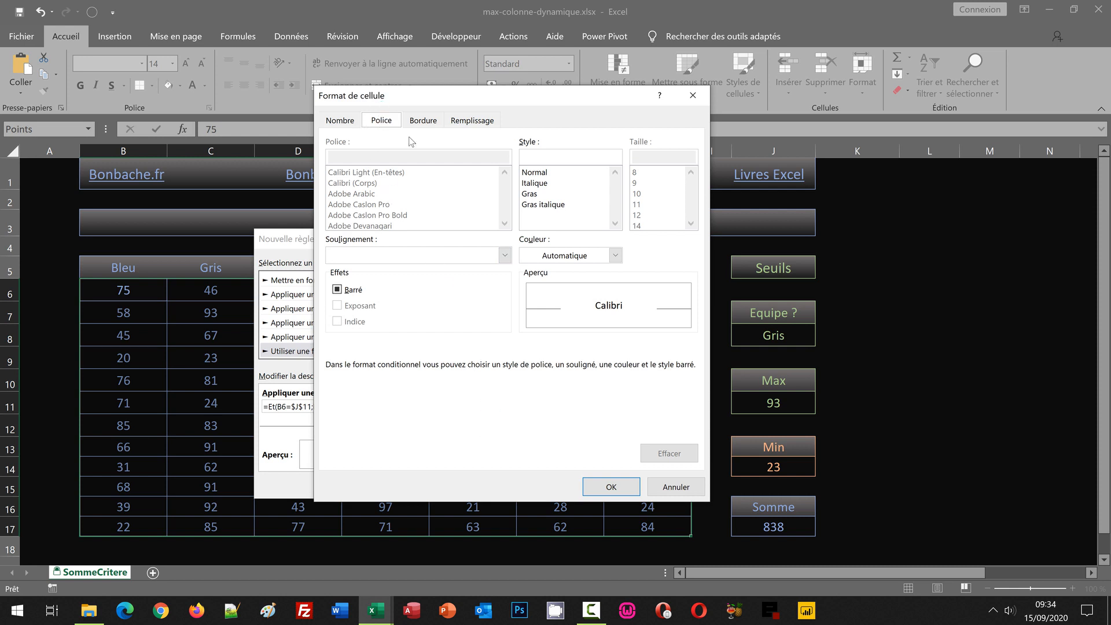
{"action": "left_click", "coordinate": [570, 255]}
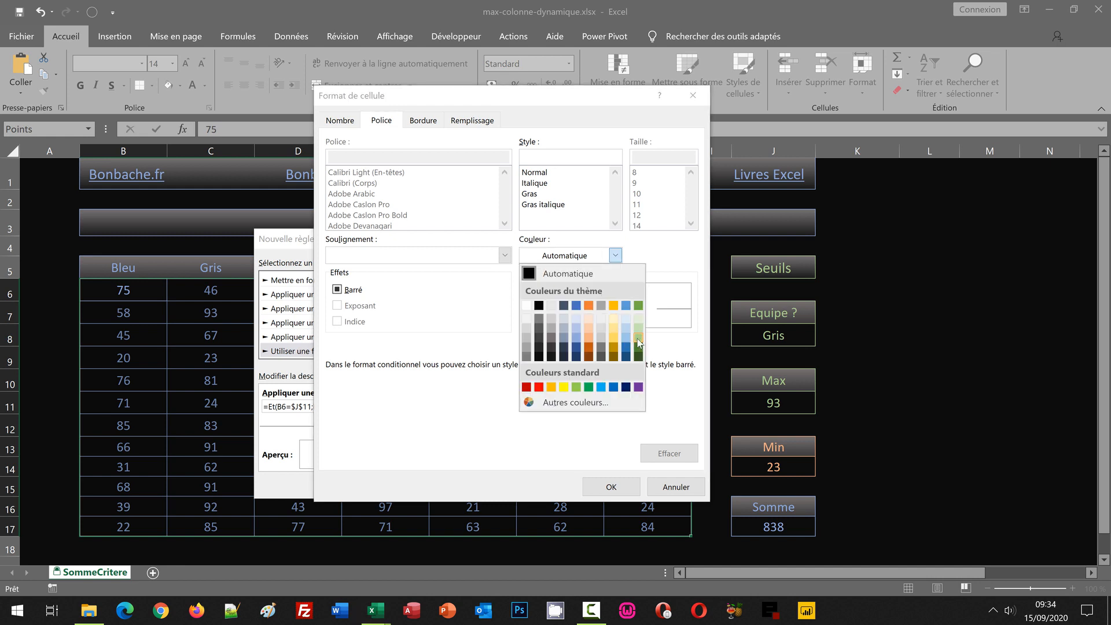
{"action": "left_click", "coordinate": [638, 338]}
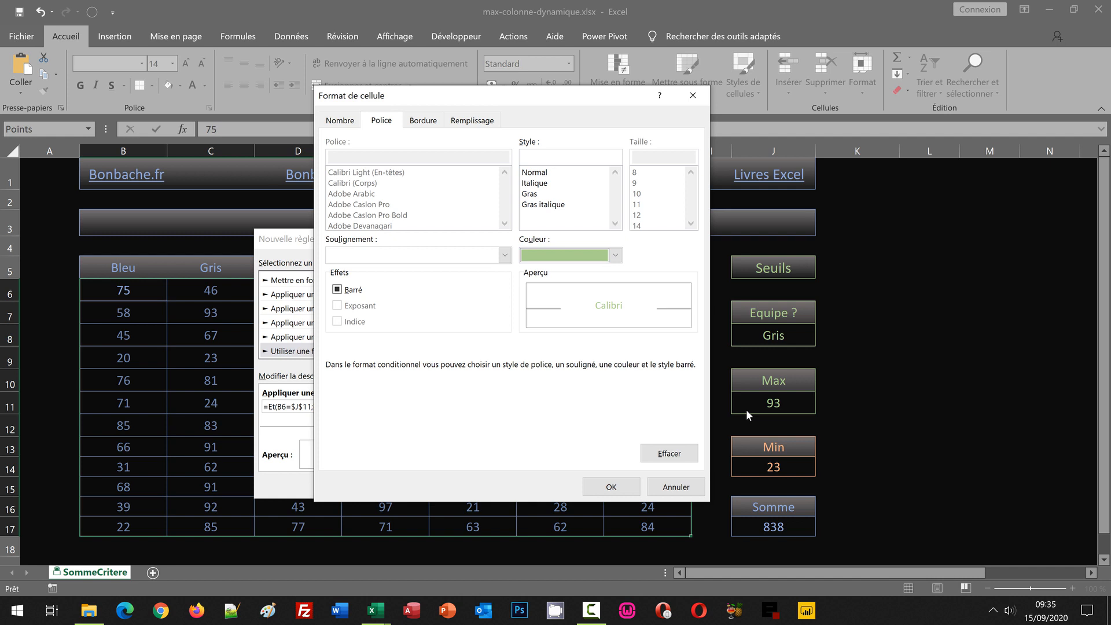
{"action": "left_click", "coordinate": [611, 487]}
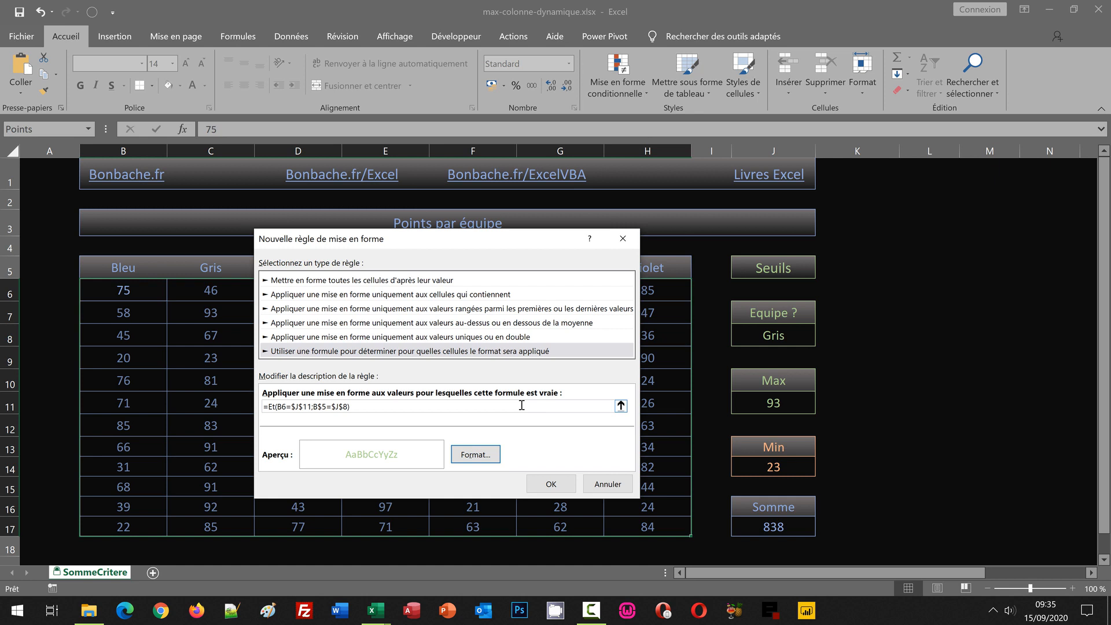
{"action": "left_click", "coordinate": [550, 484]}
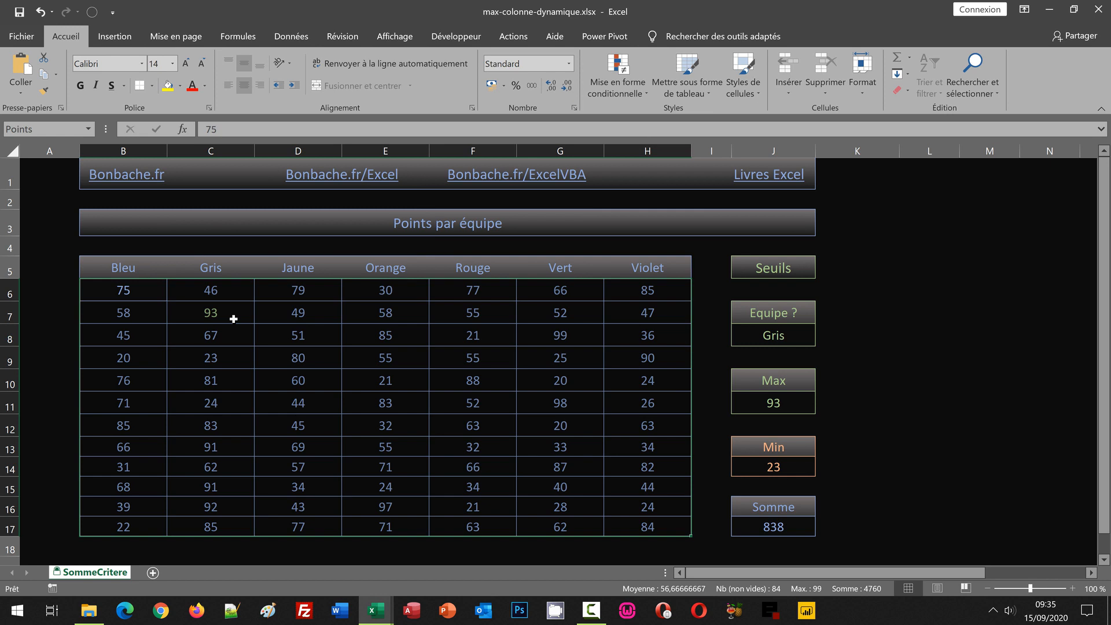
Choose Rouge as the team in J8 to test the highlighting of the maximum.
{"action": "left_click", "coordinate": [794, 335]}
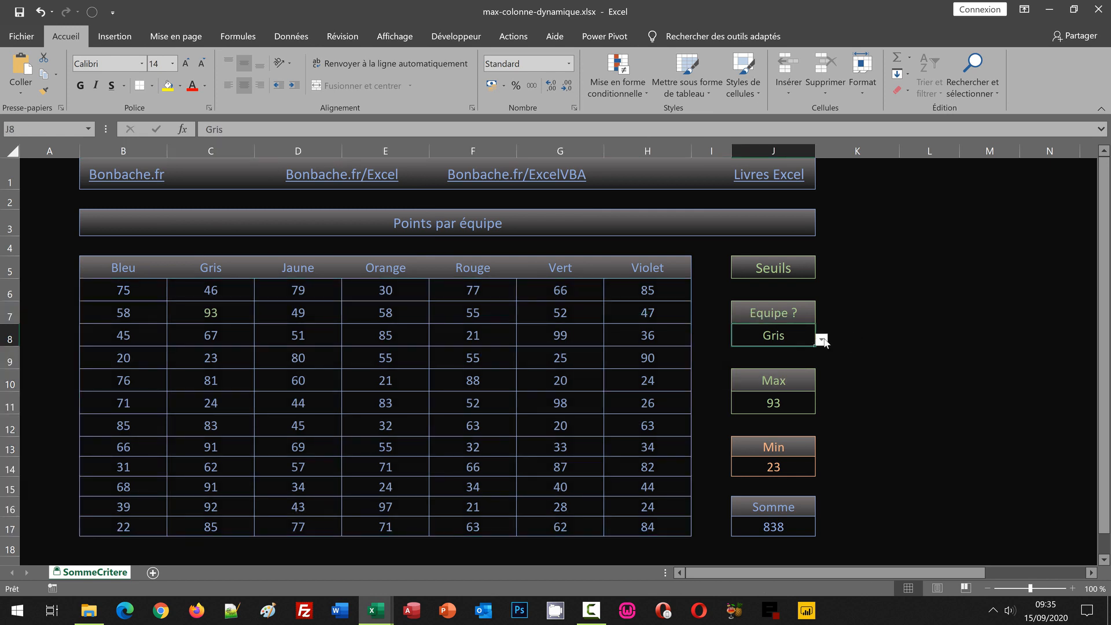
{"action": "left_click", "coordinate": [824, 340]}
{"action": "left_click", "coordinate": [753, 395]}
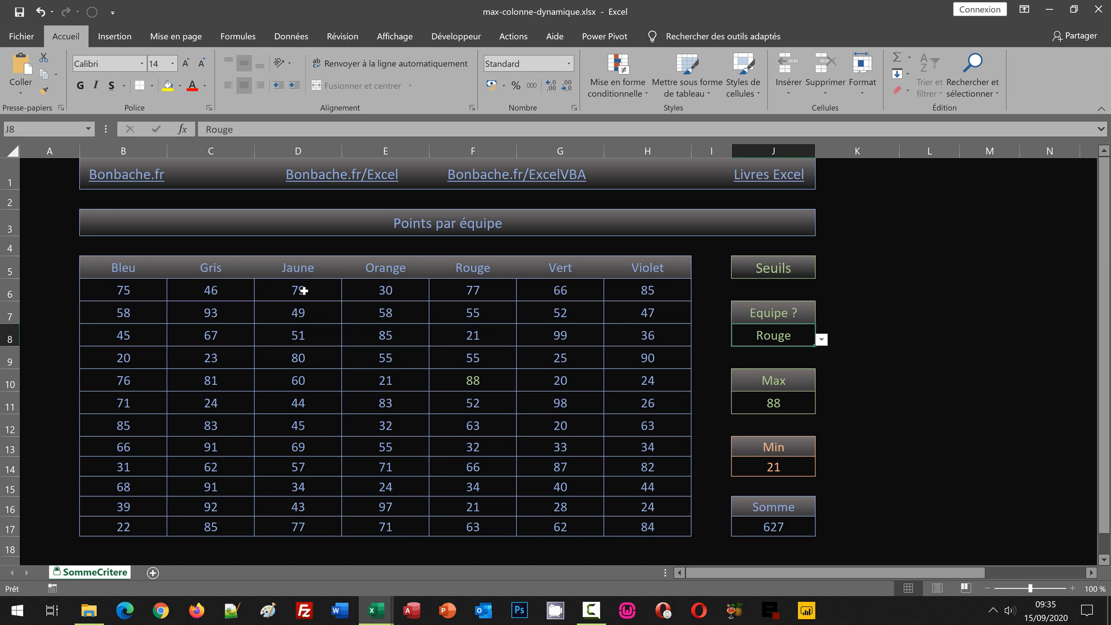
Start a new conditional formatting rule based on a formula for all the points in B6:H17.
{"action": "left_click_drag", "start_coordinate": [107, 286], "coordinate": [277, 338]}
{"action": "left_click_drag", "start_coordinate": [552, 390], "coordinate": [654, 520]}
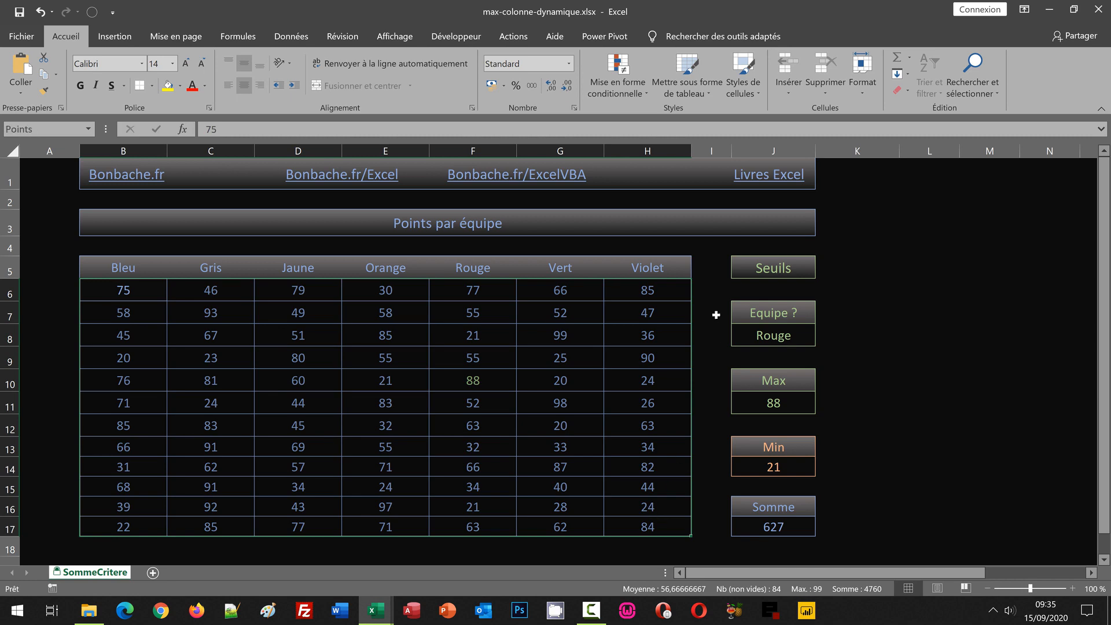
{"action": "left_click", "coordinate": [630, 99]}
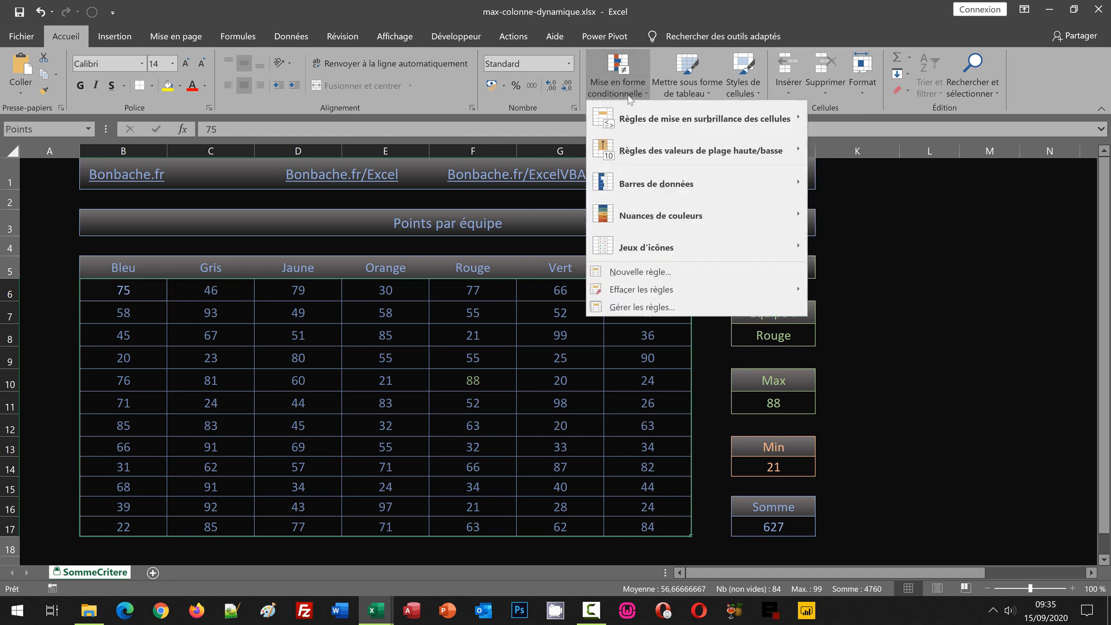
{"action": "left_click", "coordinate": [636, 269]}
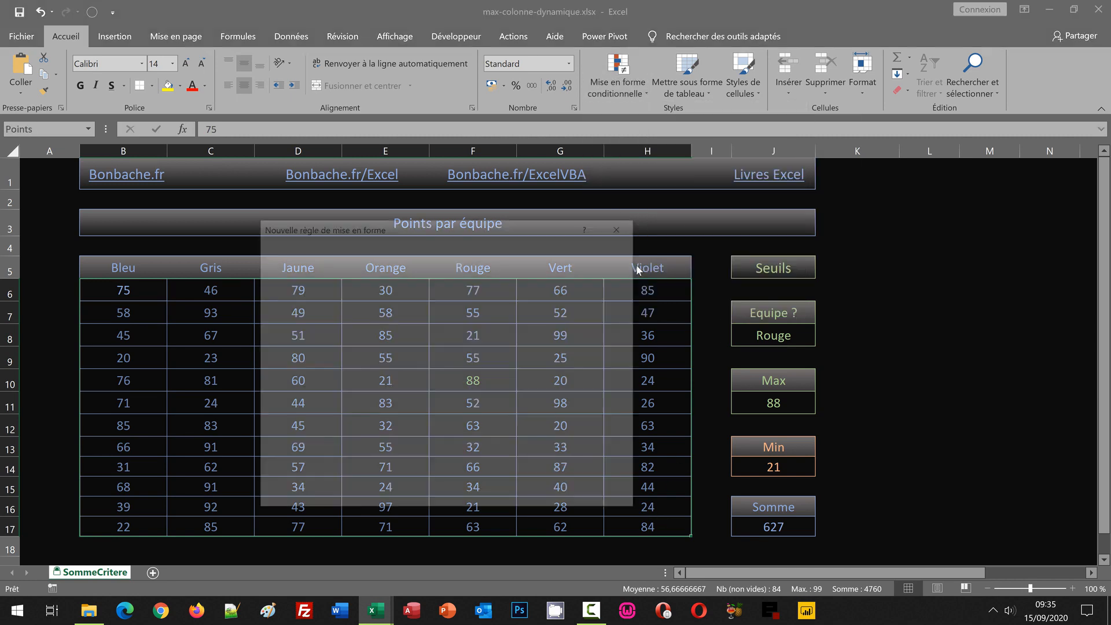
{"action": "left_click", "coordinate": [281, 339]}
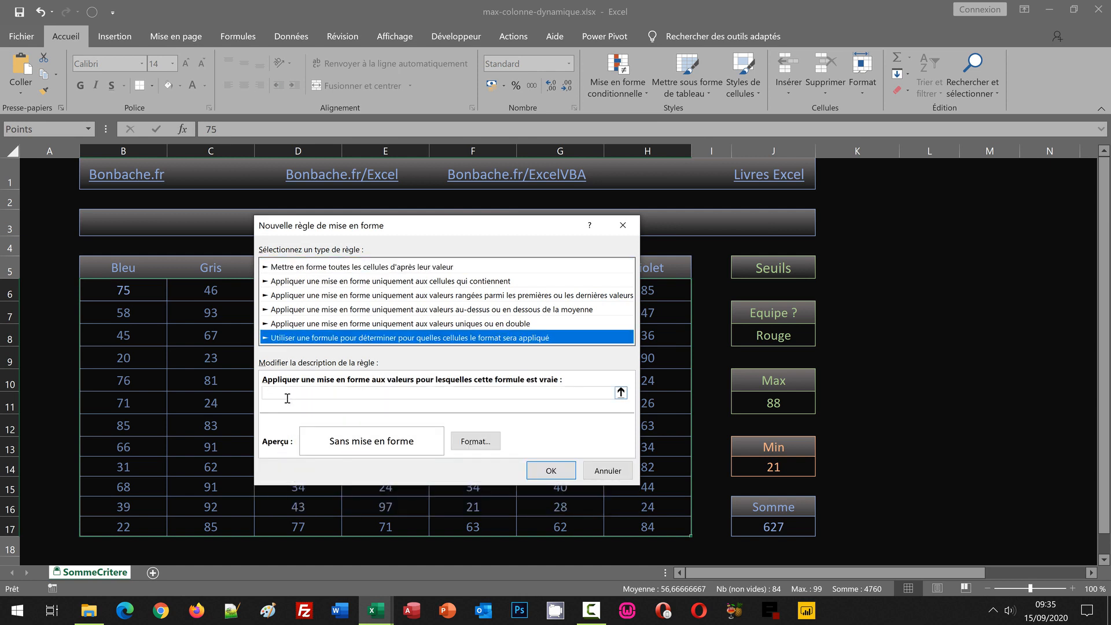
Paste the previous rule's formula and replace its Max reference with the Min cell, giving =Et(B6=$J$14;B$5=$J$8).
{"action": "left_click", "coordinate": [289, 393]}
{"action": "key", "text": "ctrl+v"}
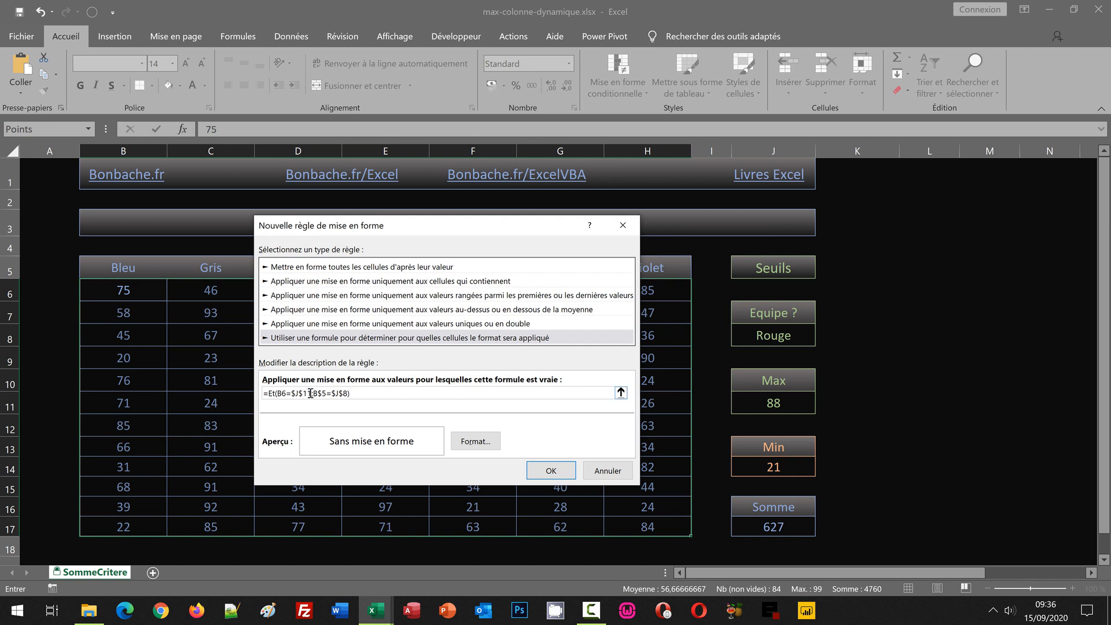
{"action": "key", "text": "BackSpace"}
{"action": "key", "text": "BackSpace"}
{"action": "key", "text": "BackSpace"}
{"action": "key", "text": "BackSpace"}
{"action": "key", "text": "BackSpace"}
{"action": "left_click", "coordinate": [769, 468]}
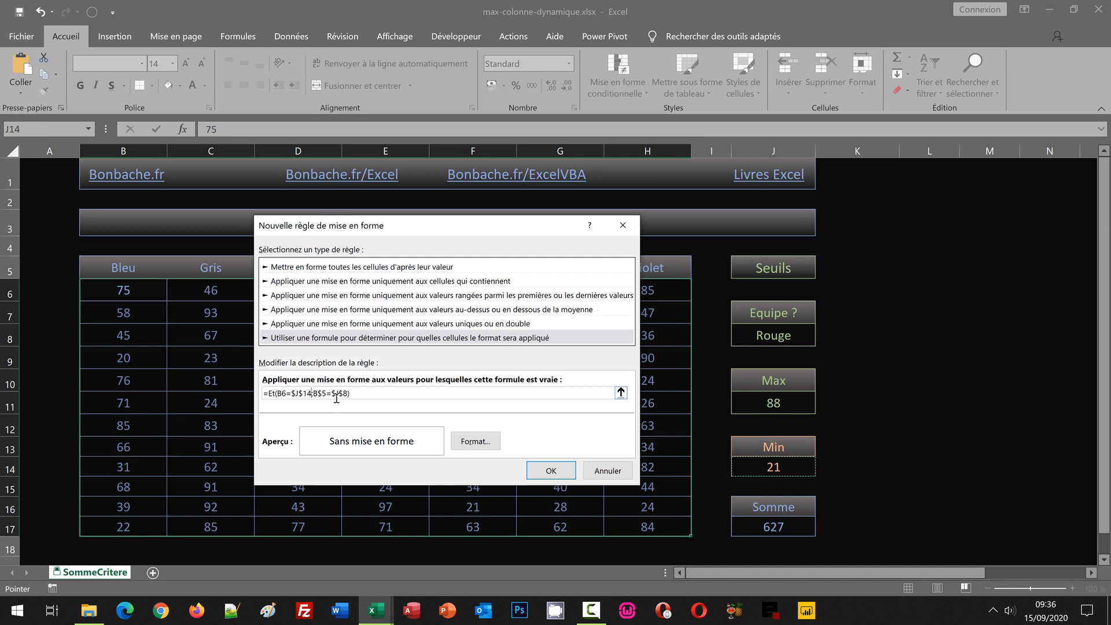
Give the rule a light orange font colour matching the Min cell and validate the rule.
{"action": "left_click", "coordinate": [476, 442]}
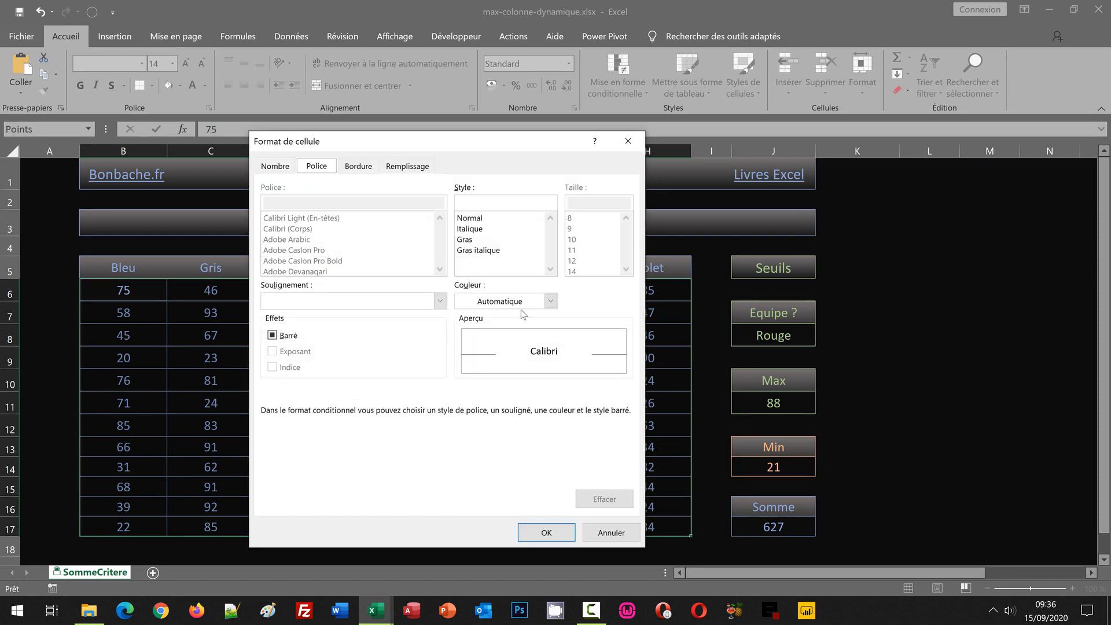
{"action": "left_click", "coordinate": [522, 302]}
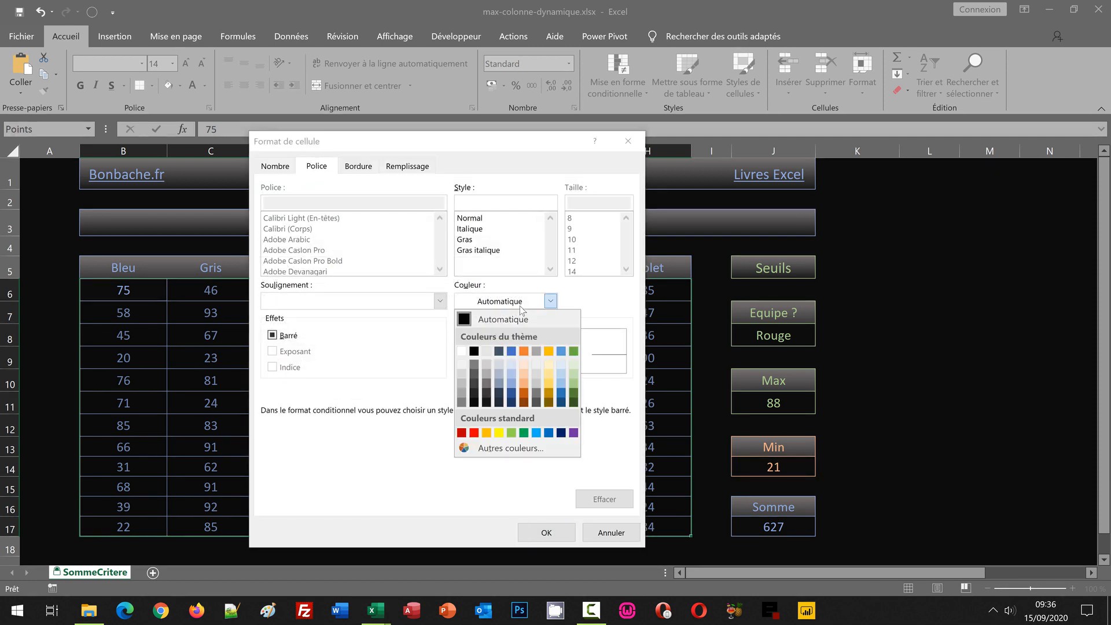
{"action": "left_click", "coordinate": [524, 385]}
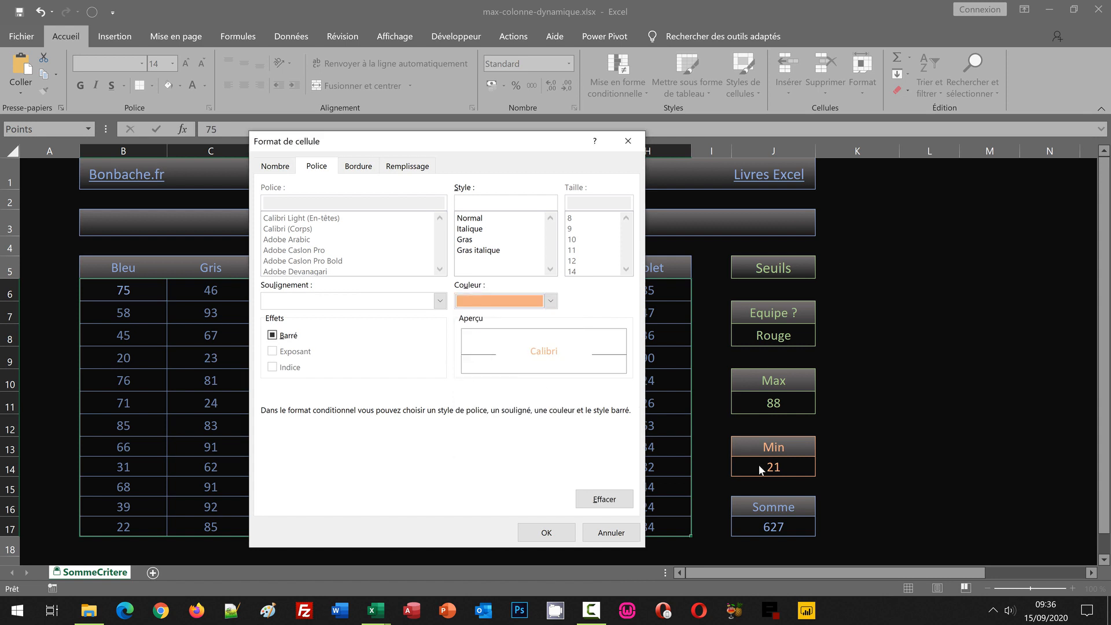
{"action": "left_click", "coordinate": [546, 532]}
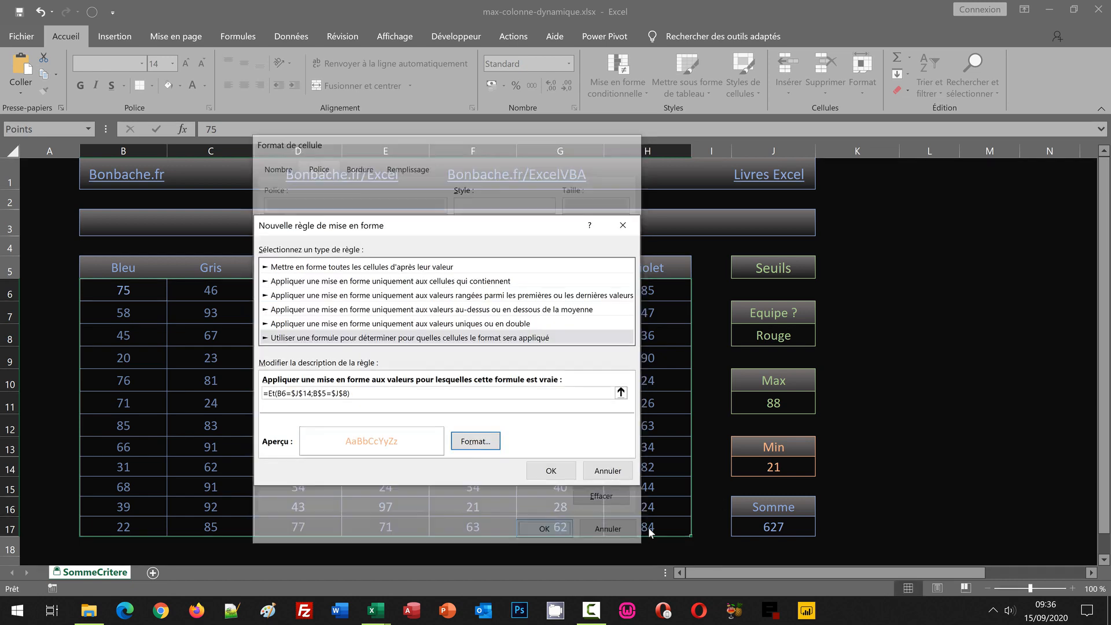
{"action": "left_click", "coordinate": [550, 471]}
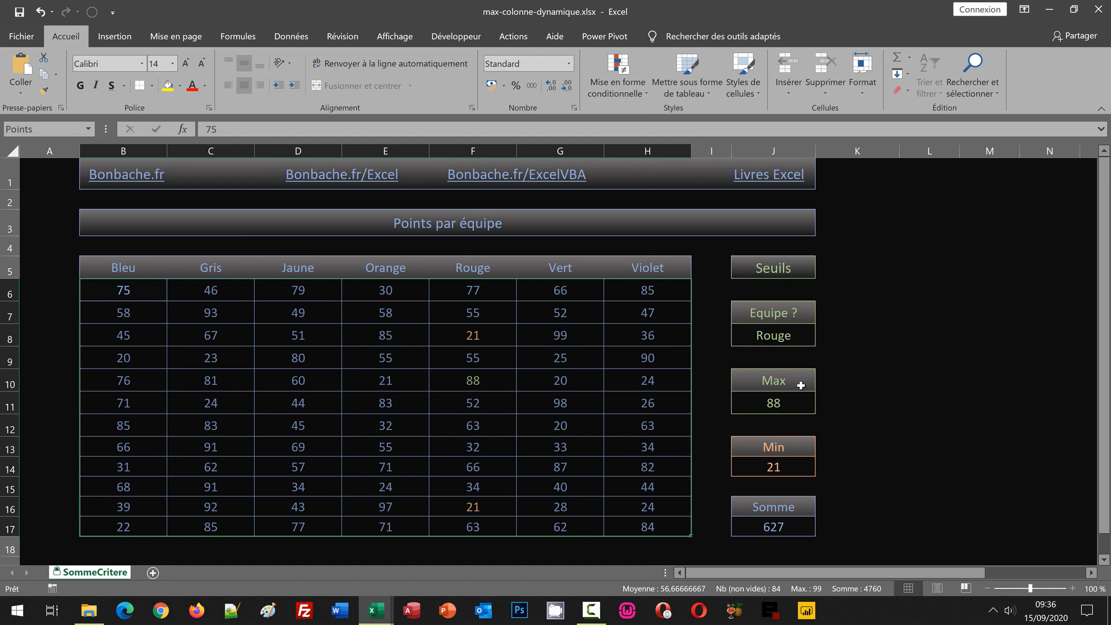
Choose Vert as the team in J8 to test the highlighting of both the maximum and minimum.
{"action": "left_click", "coordinate": [807, 339]}
{"action": "left_click", "coordinate": [821, 340]}
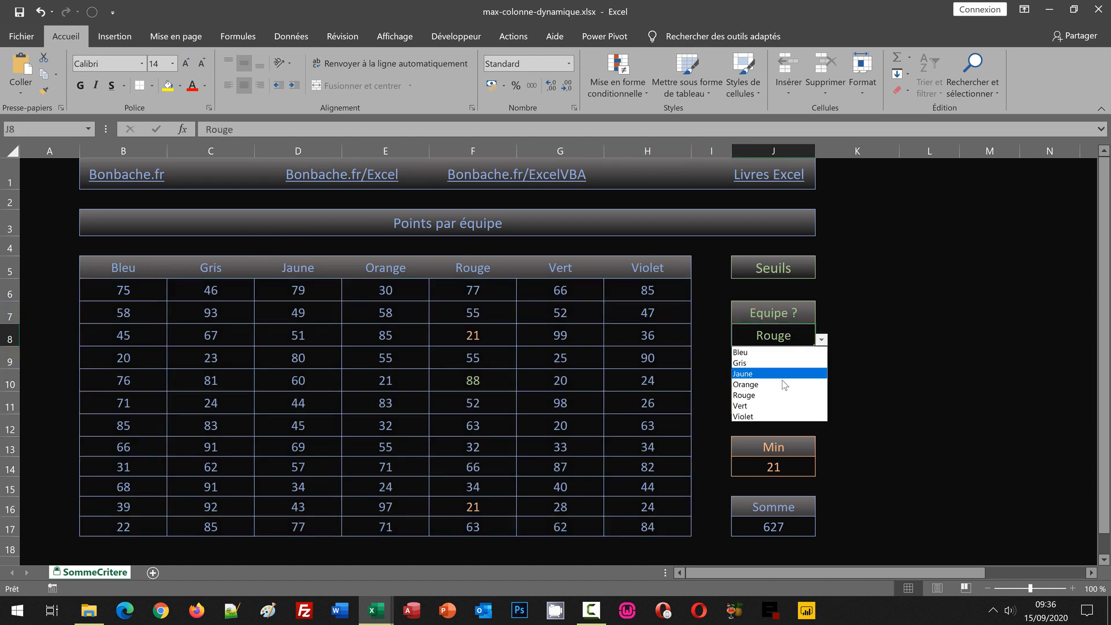
{"action": "left_click", "coordinate": [769, 405]}
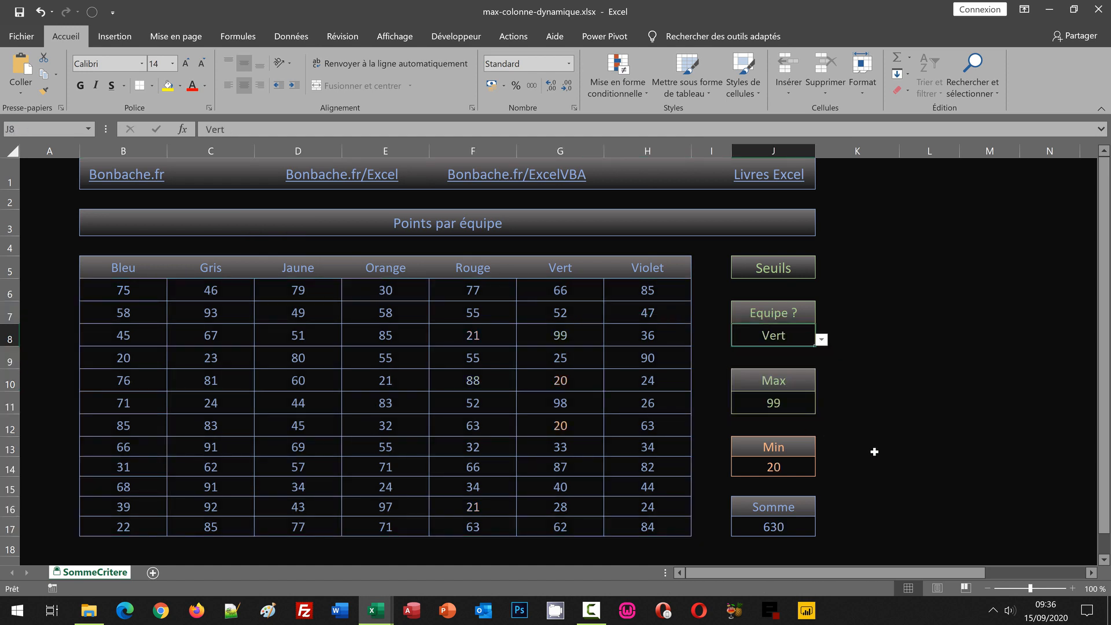